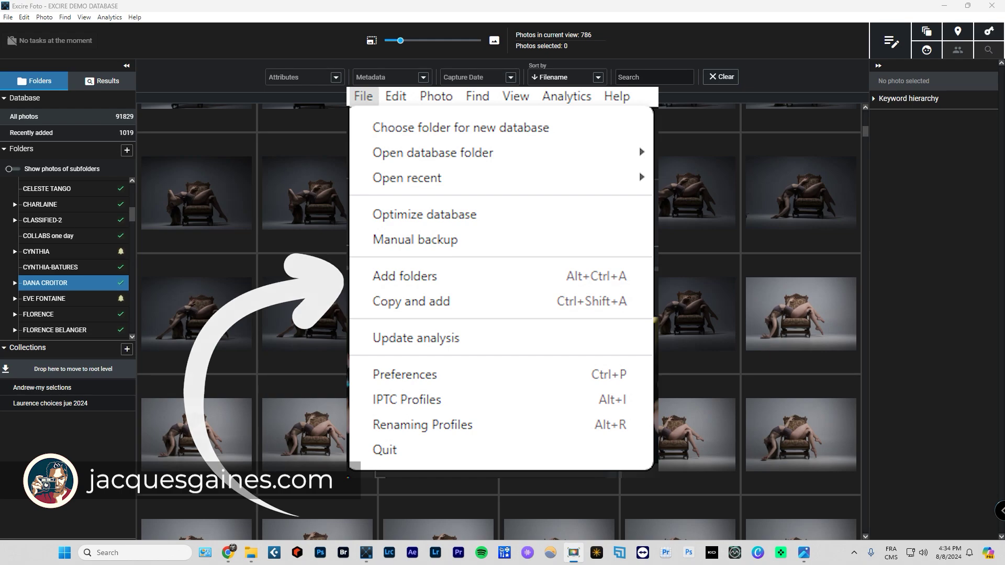
In File Explorer, open the 109_FUJI folder under USB Drive (E:) > DCIM.
{"action": "mouse_move", "coordinate": [256, 549]}
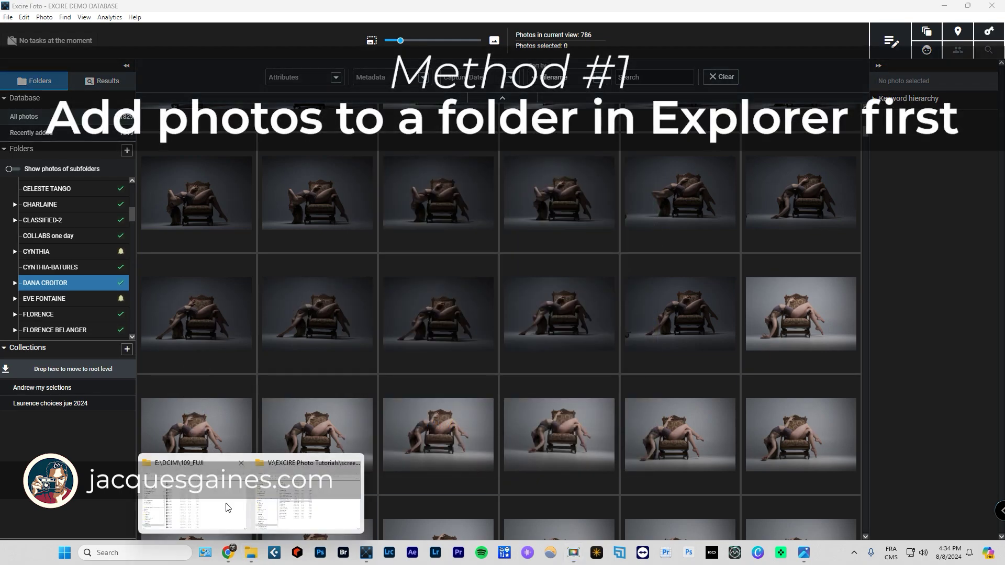
{"action": "left_click", "coordinate": [301, 500]}
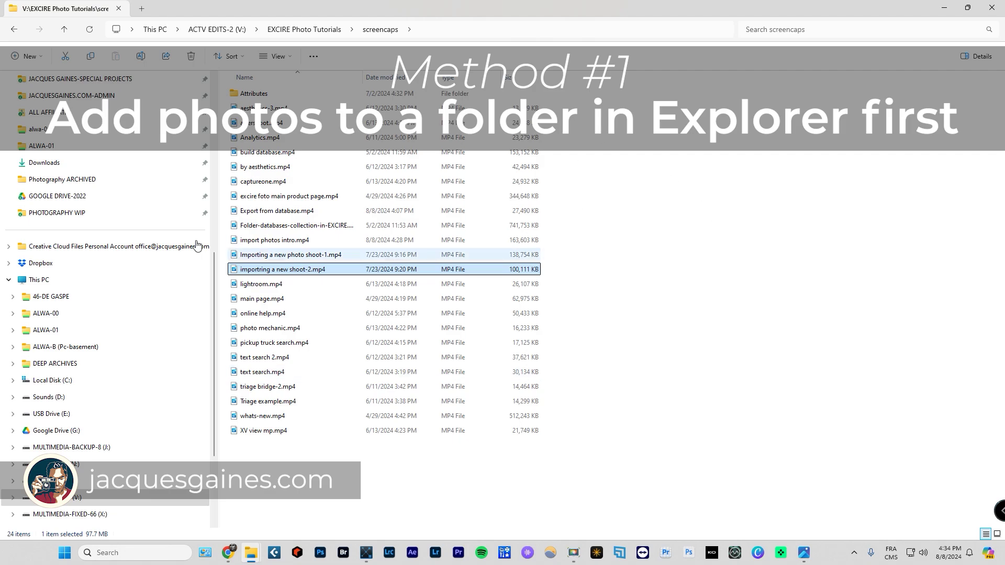
{"action": "scroll", "coordinate": [194, 249], "scroll_direction": "up", "scroll_amount": 3}
{"action": "scroll", "coordinate": [157, 272], "scroll_direction": "down", "scroll_amount": 1}
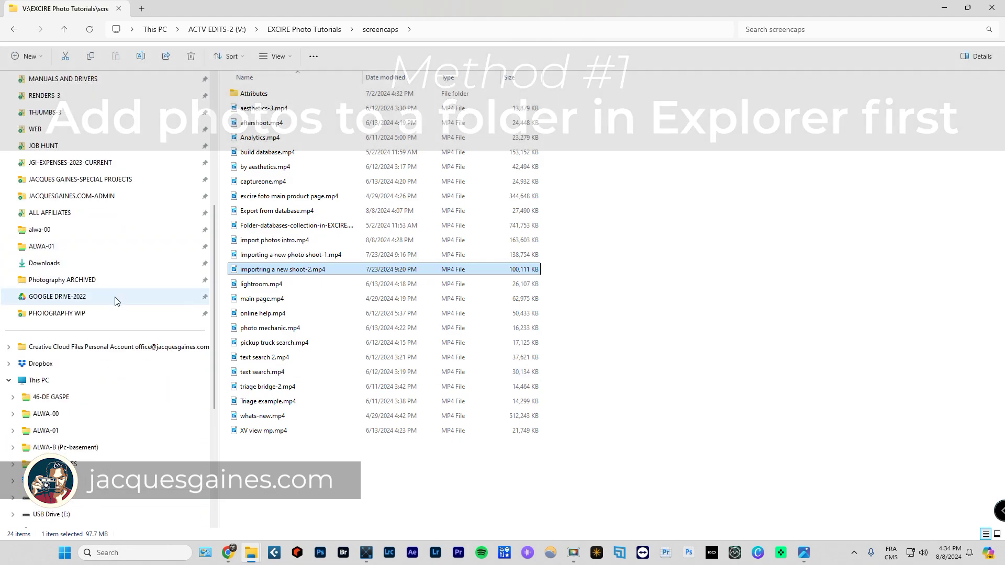
{"action": "left_click", "coordinate": [56, 381]}
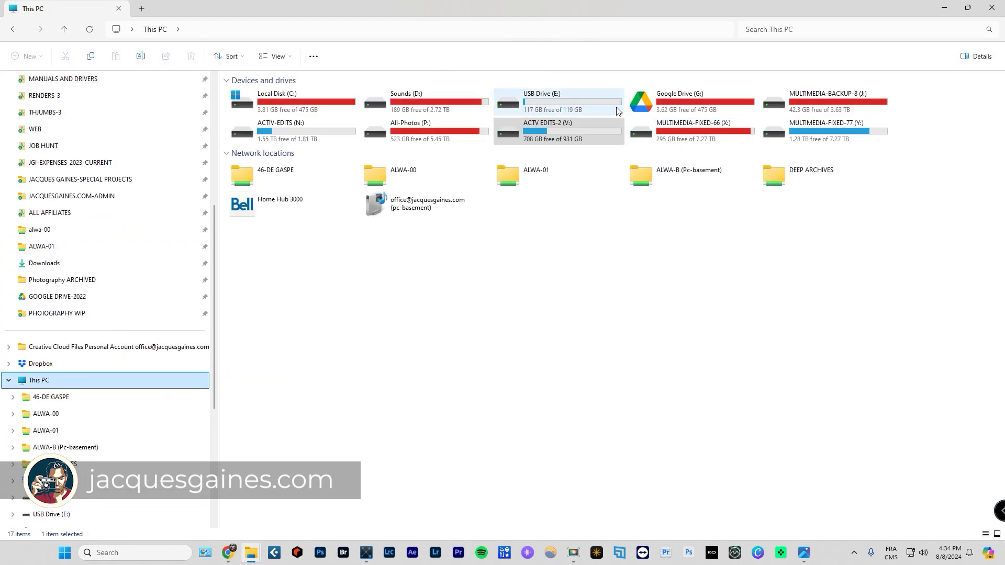
{"action": "double_click", "coordinate": [546, 102]}
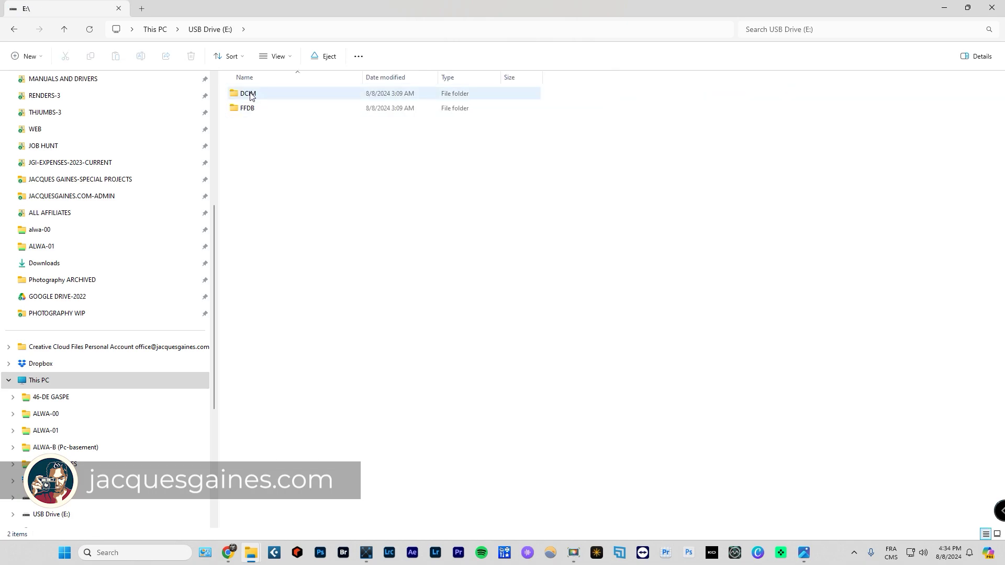
{"action": "double_click", "coordinate": [251, 96]}
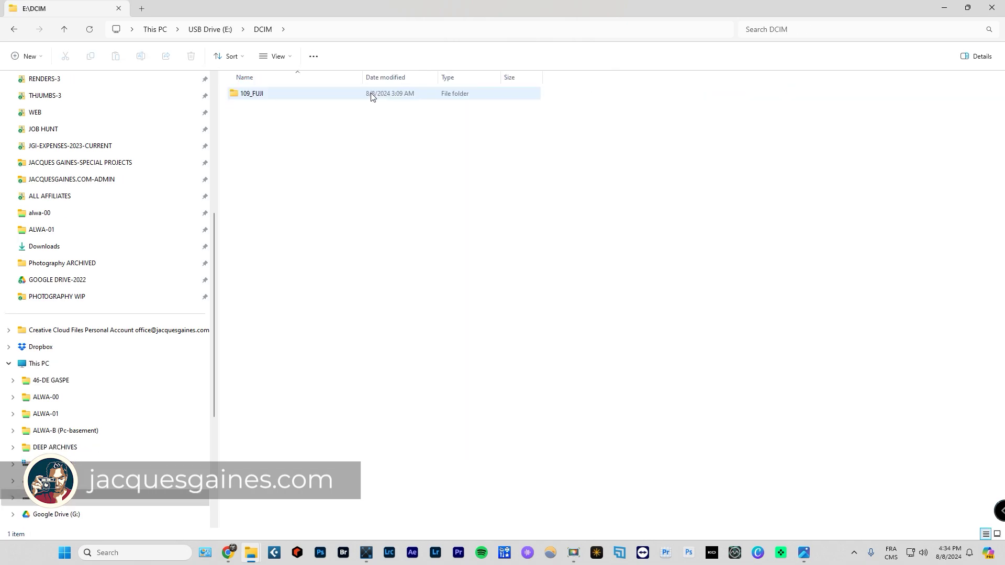
{"action": "double_click", "coordinate": [274, 95]}
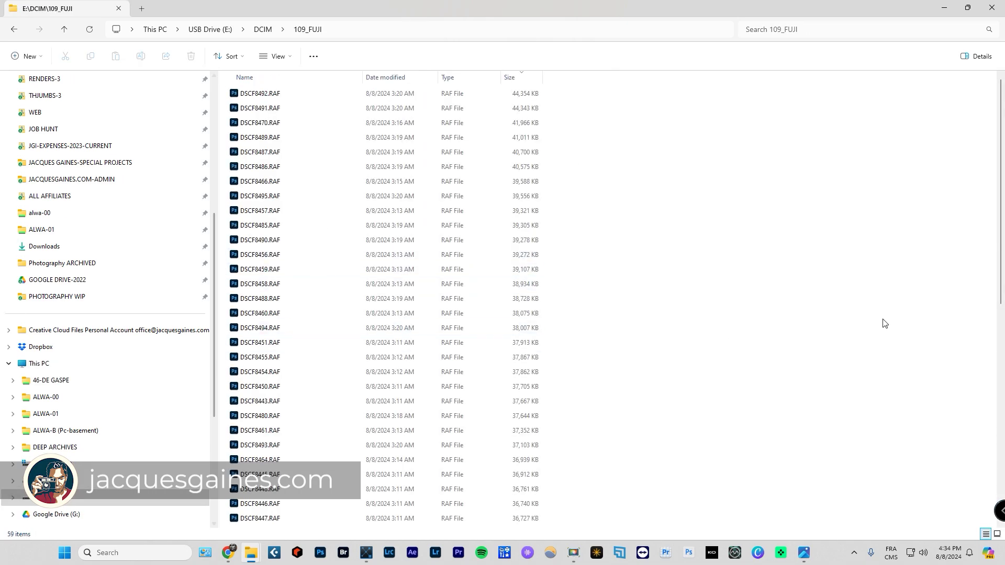
Copy all 59 RAF files and go to the PHOTOGRAPHY WIP folder.
{"action": "key", "text": "ctrl+a"}
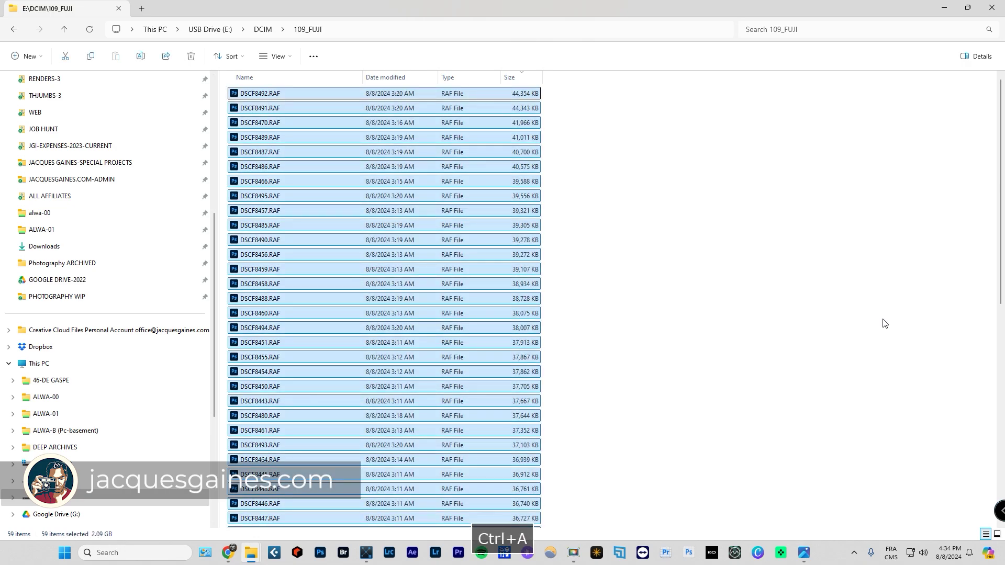
{"action": "right_click", "coordinate": [463, 211]}
{"action": "left_click", "coordinate": [496, 223]}
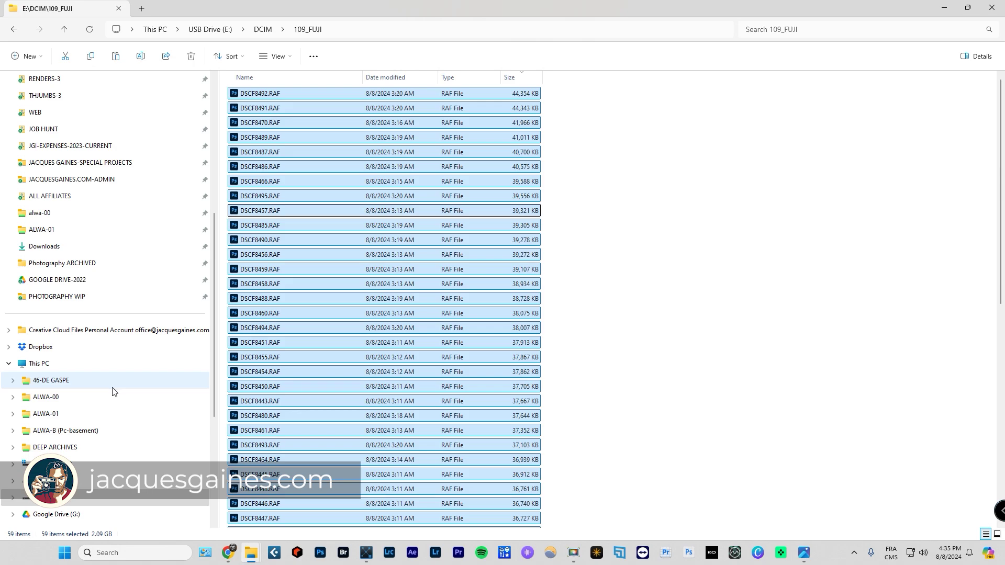
{"action": "left_click", "coordinate": [62, 301]}
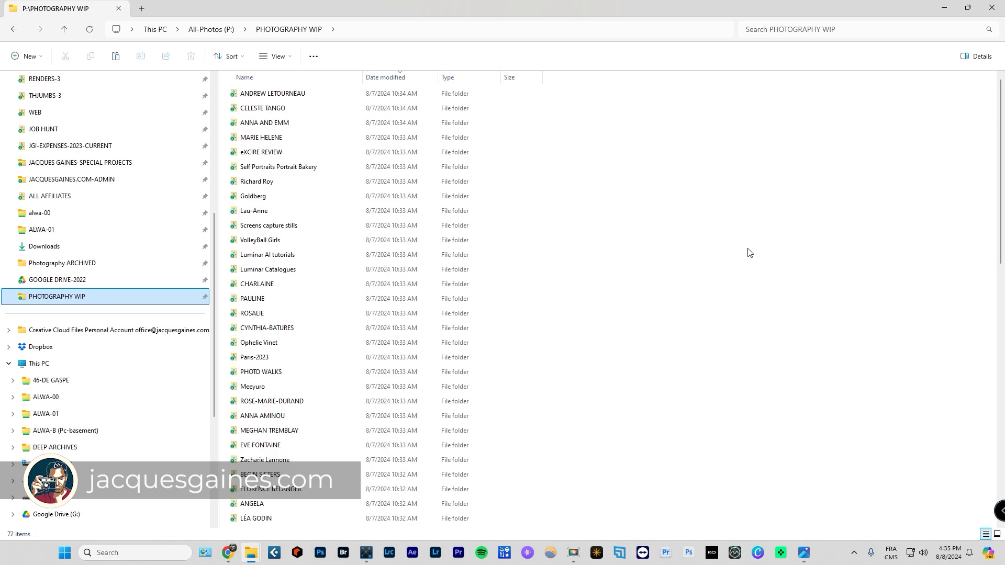
Create a new folder named Background Flowers in PHOTOGRAPHY WIP and open it.
{"action": "right_click", "coordinate": [634, 167]}
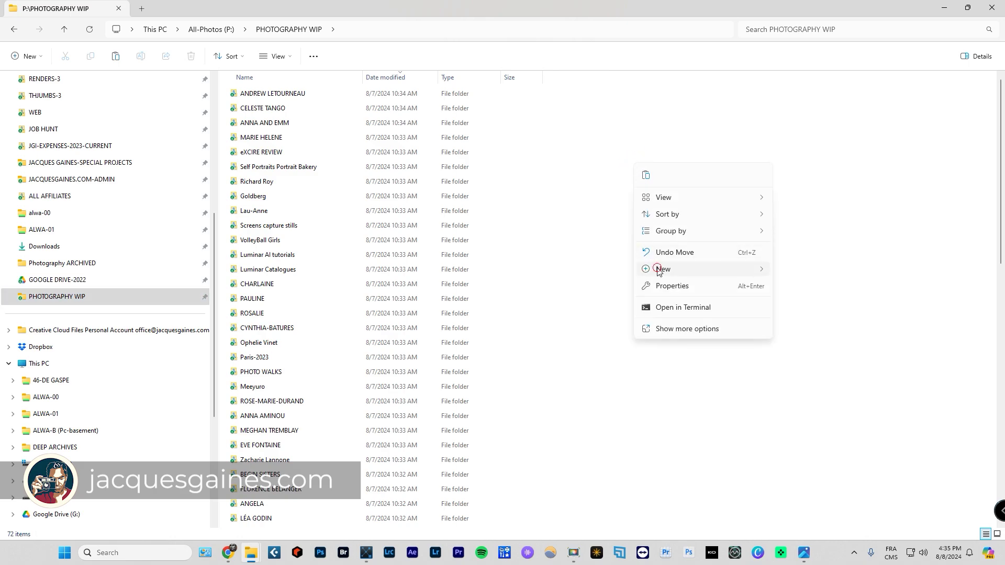
{"action": "mouse_move", "coordinate": [660, 269]}
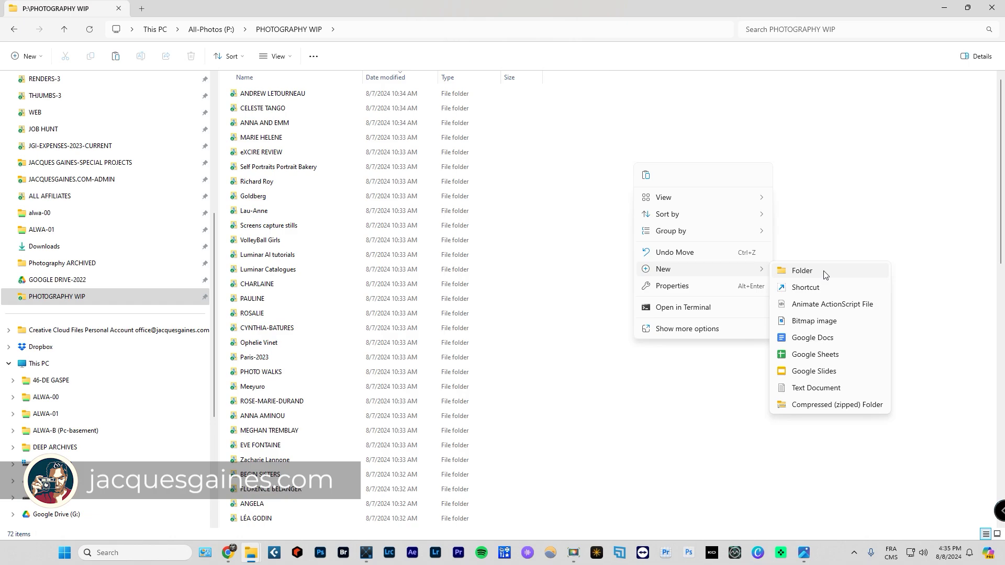
{"action": "left_click", "coordinate": [825, 272]}
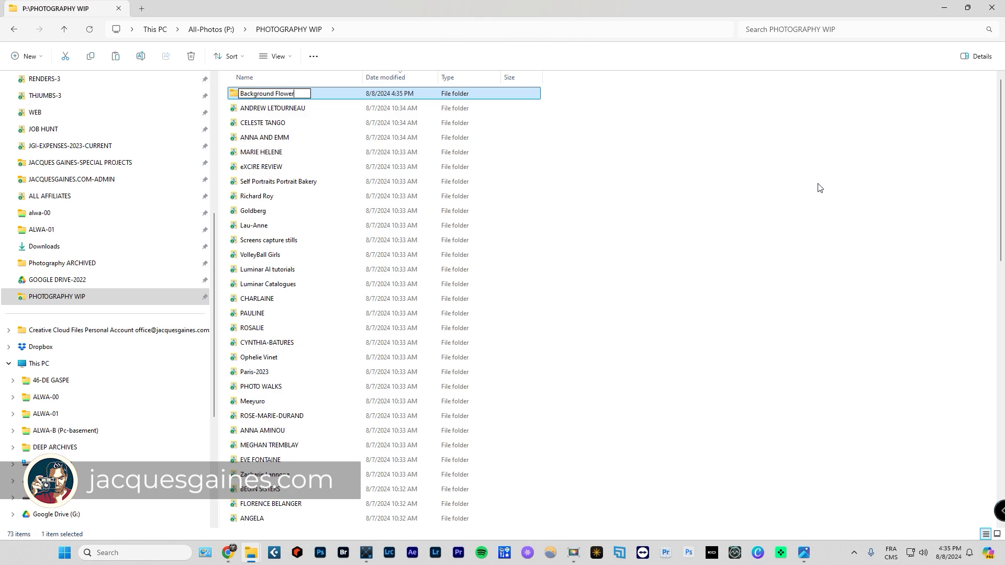
{"action": "left_click", "coordinate": [387, 137]}
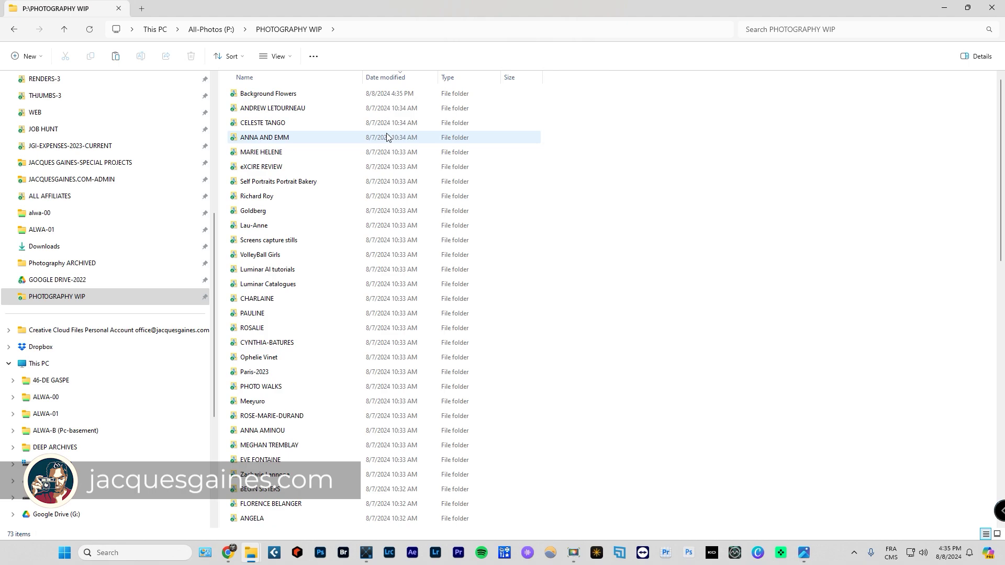
{"action": "double_click", "coordinate": [291, 93]}
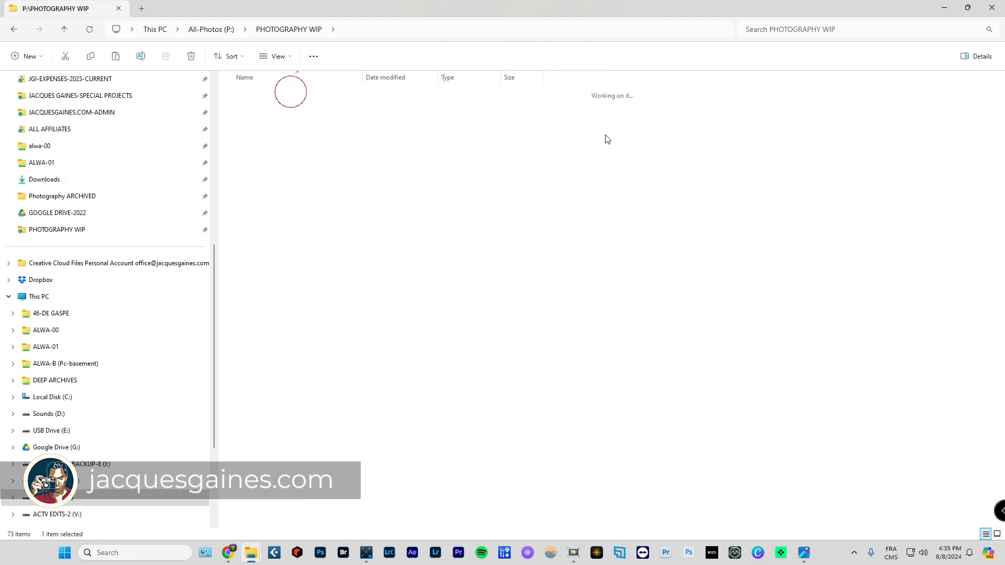
Minimise File Explorer to return to Excire Foto.
{"action": "right_click", "coordinate": [404, 160]}
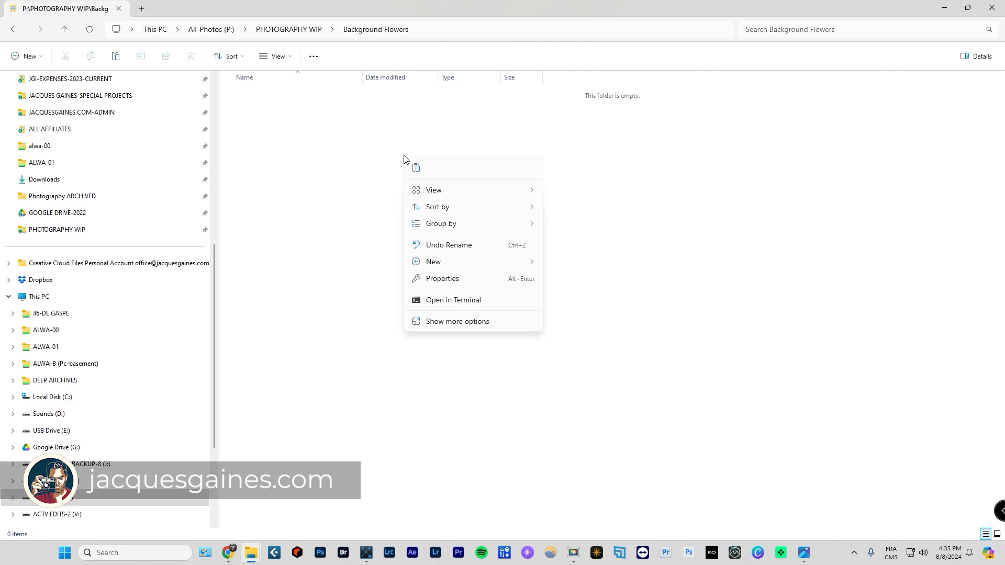
{"action": "left_click", "coordinate": [367, 155]}
{"action": "left_click", "coordinate": [944, 7]}
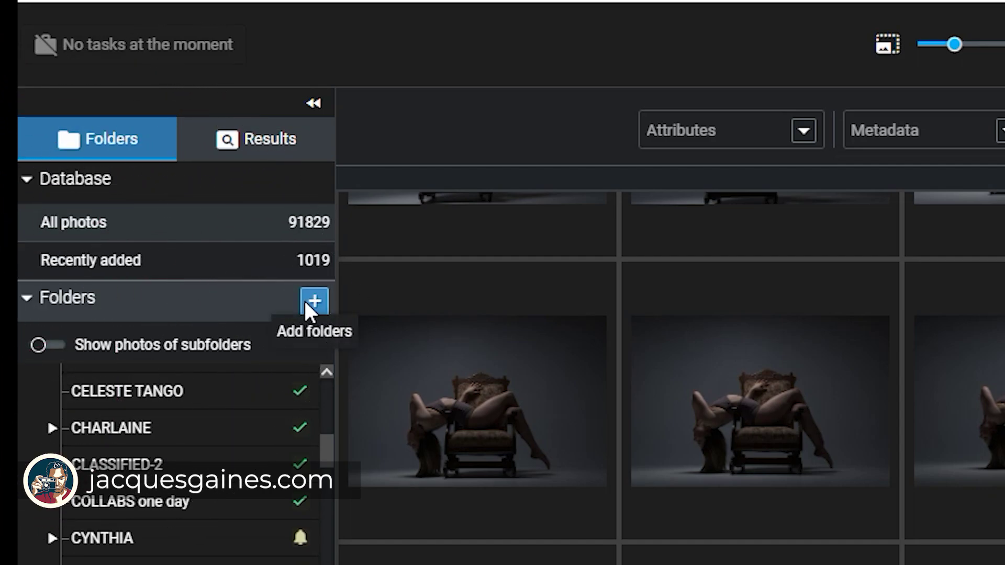
{"action": "left_click", "coordinate": [313, 301]}
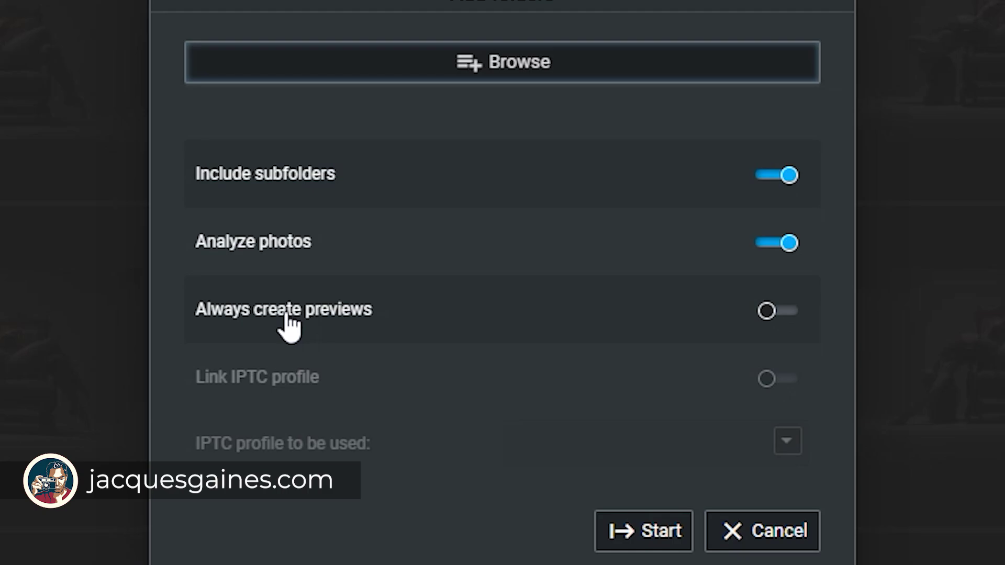
{"action": "left_click", "coordinate": [718, 529]}
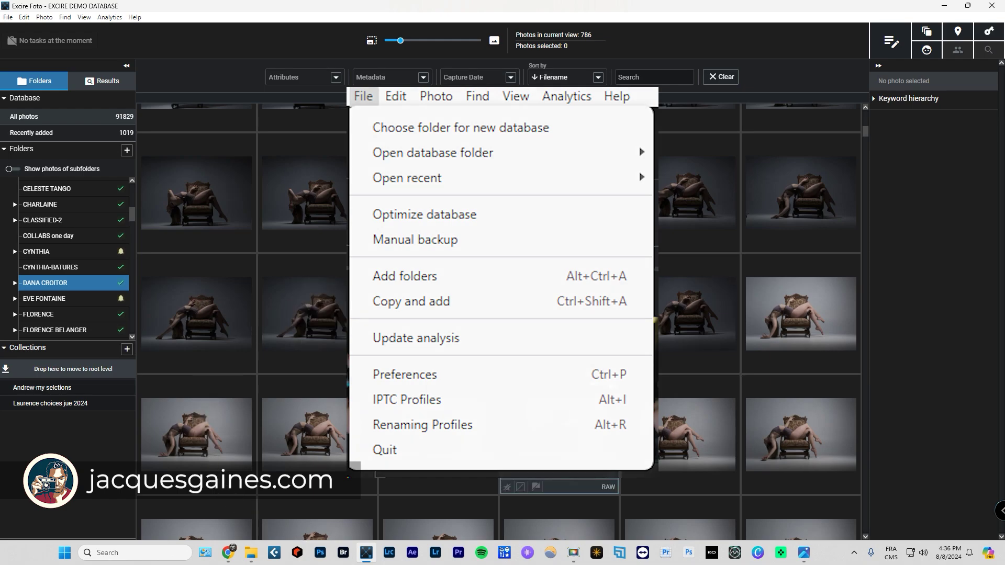
Open the copy-and-add import settings and set 109_FUJI as the source folder.
{"action": "left_click", "coordinate": [12, 18]}
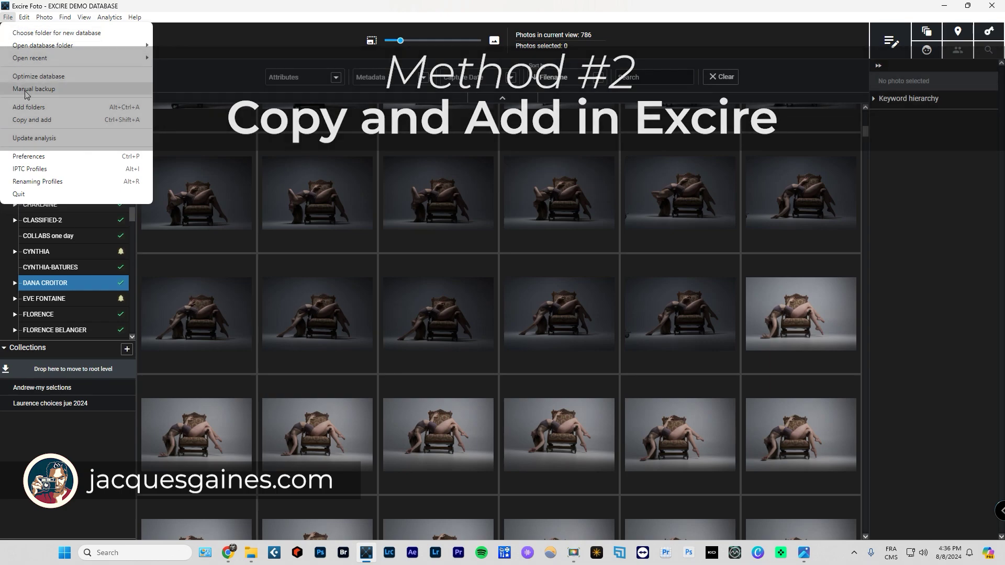
{"action": "left_click", "coordinate": [41, 121]}
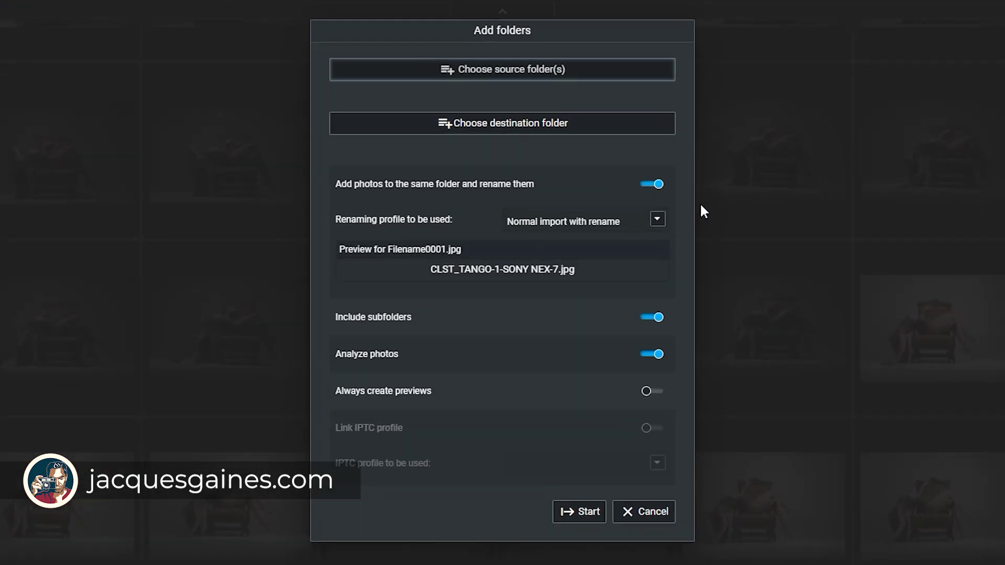
{"action": "left_click", "coordinate": [489, 78]}
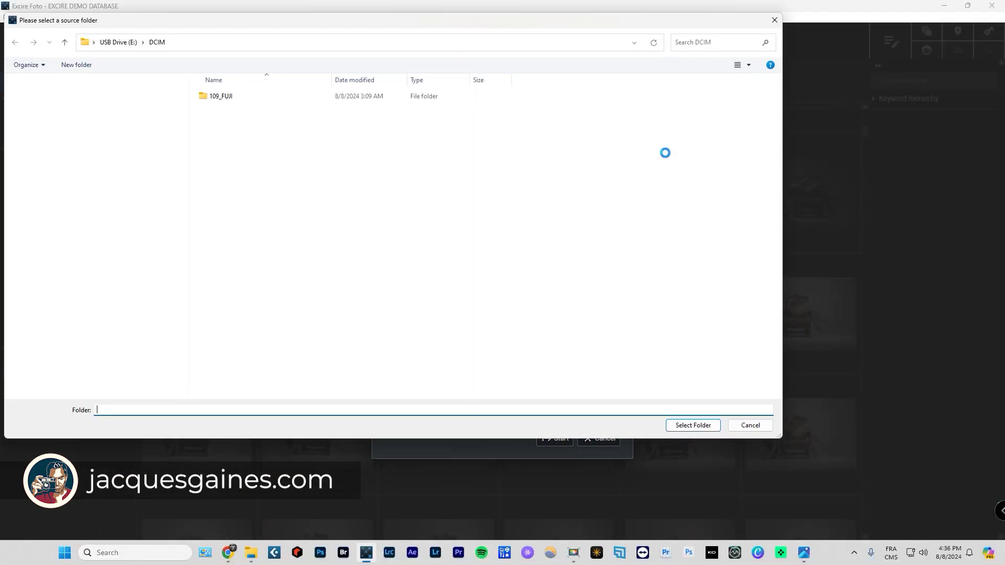
{"action": "left_click", "coordinate": [208, 96]}
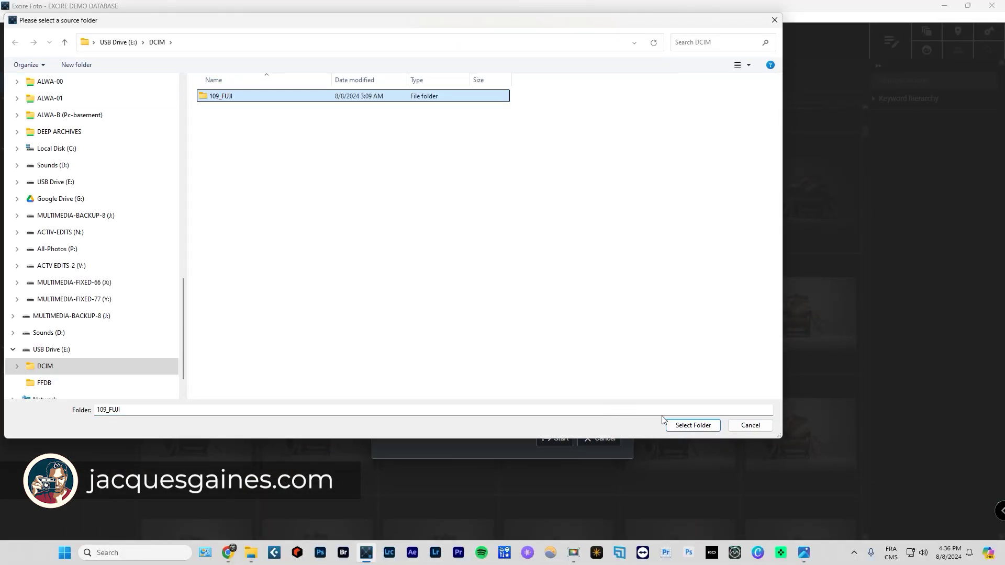
{"action": "left_click", "coordinate": [680, 425]}
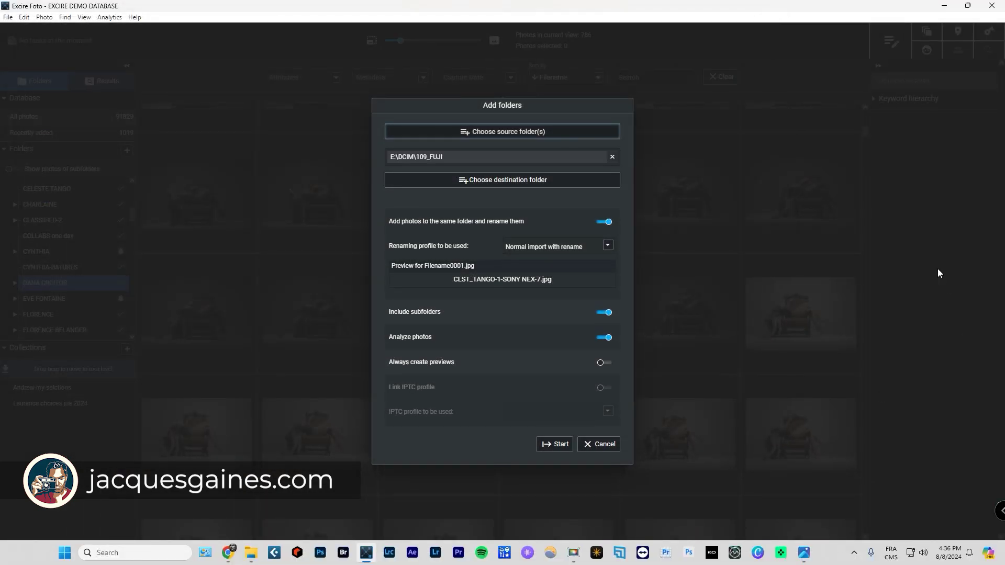
Set Background Flowers as the import destination folder.
{"action": "left_click", "coordinate": [489, 183]}
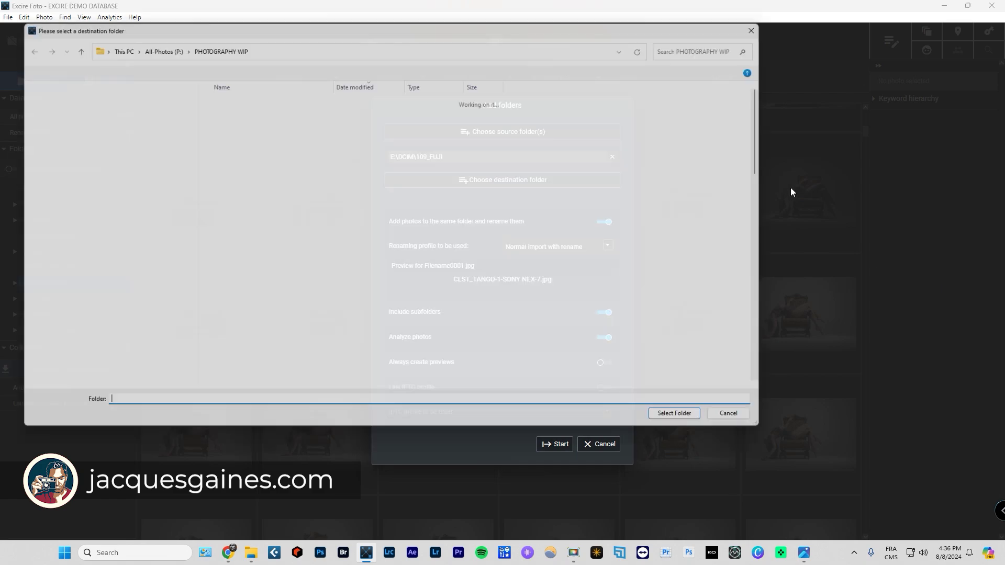
{"action": "left_click", "coordinate": [237, 98]}
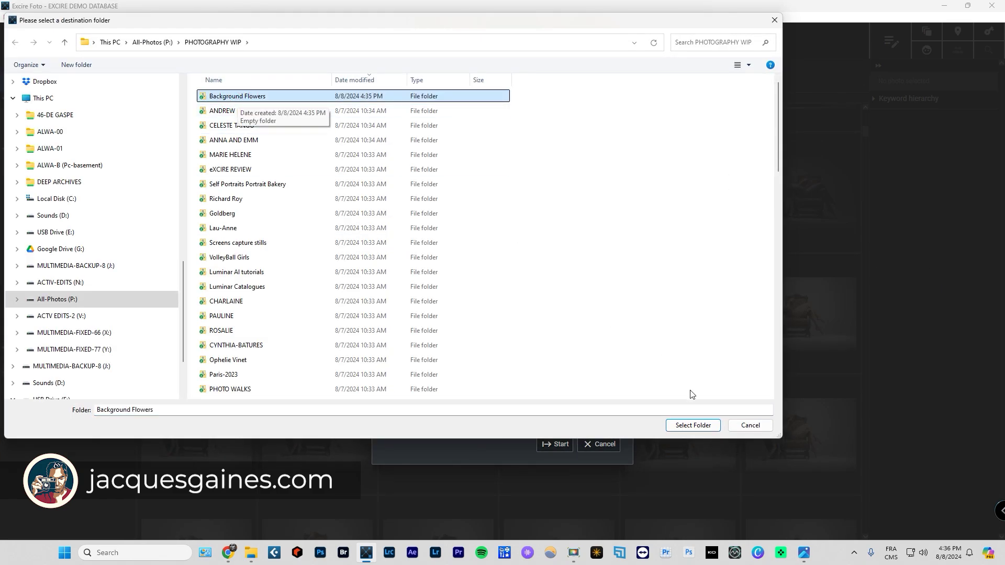
{"action": "left_click", "coordinate": [691, 425]}
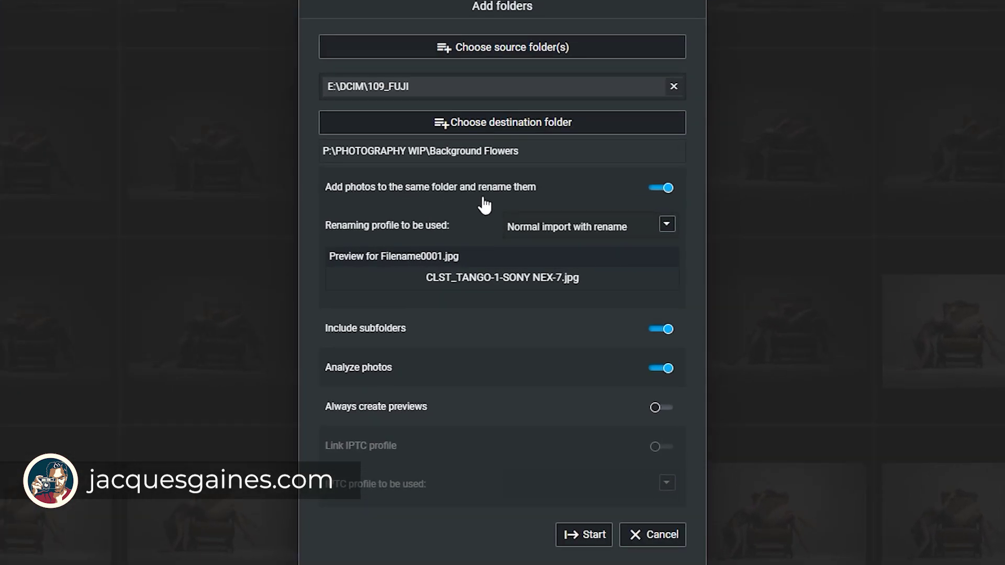
Re-enable renaming of imported photos and choose the Test renaming profile.
{"action": "left_click", "coordinate": [663, 193]}
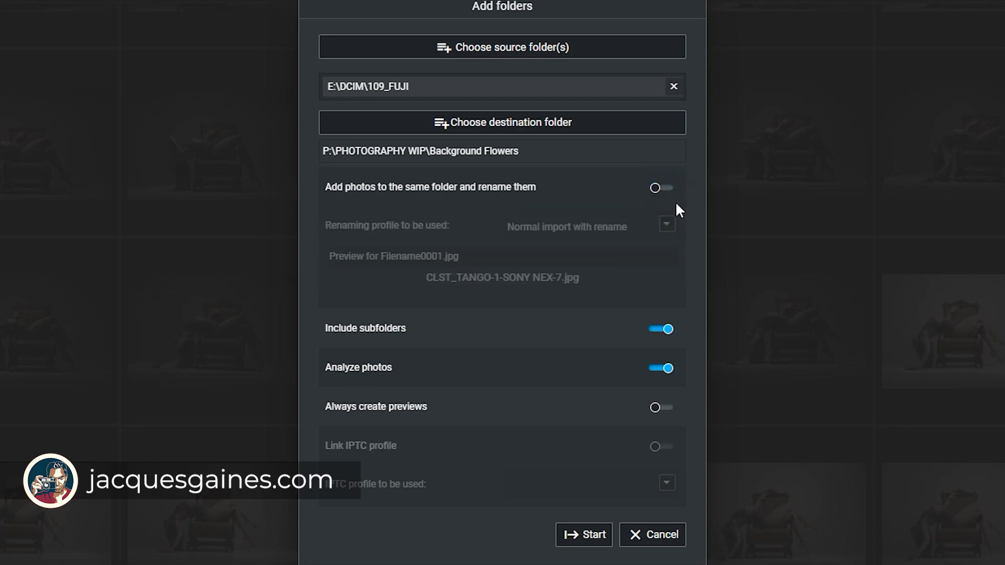
{"action": "left_click", "coordinate": [658, 189]}
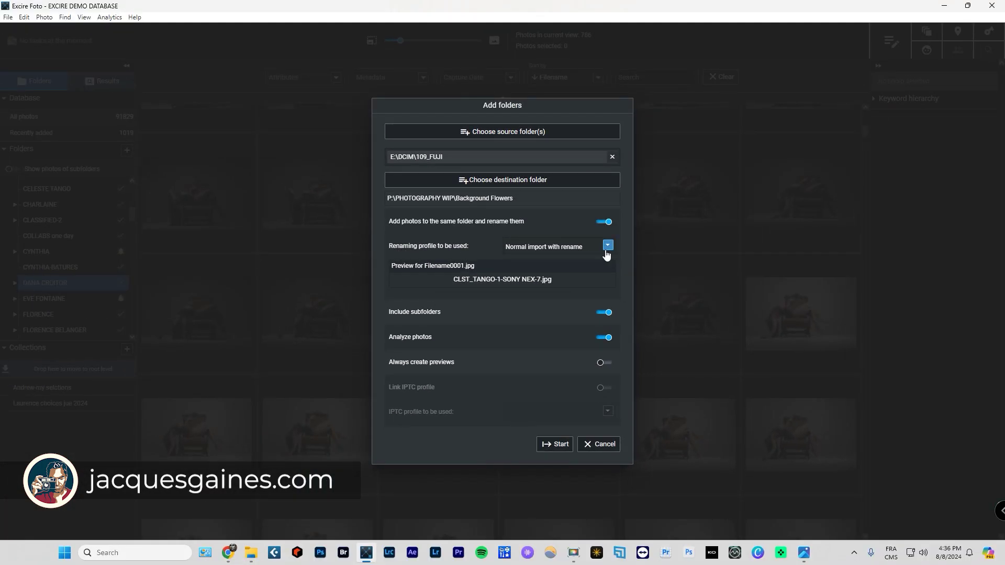
{"action": "left_click", "coordinate": [606, 252]}
{"action": "left_click", "coordinate": [524, 224]}
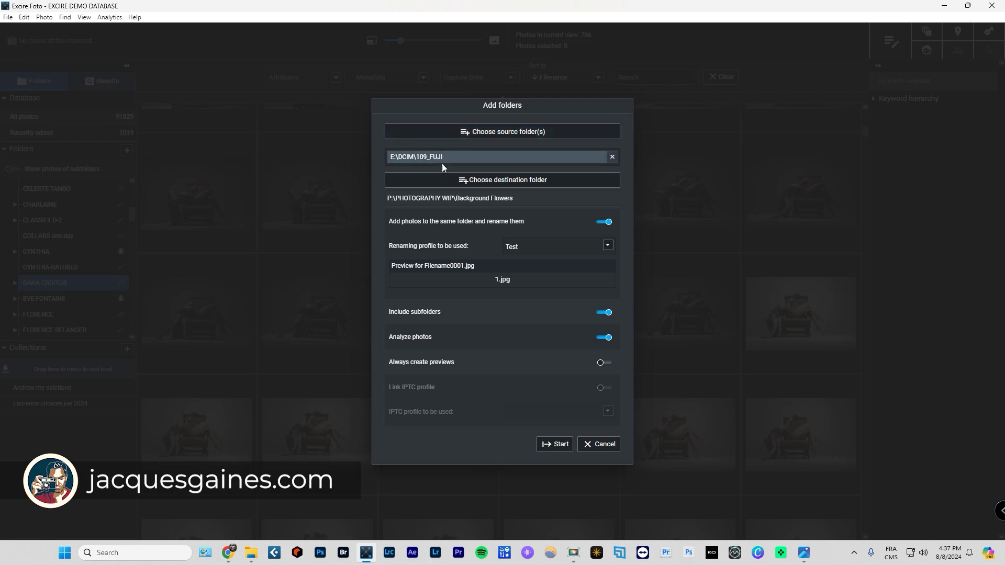
Keep Background Flowers as destination, re-toggle renaming, and bring up the renaming profile list.
{"action": "left_click", "coordinate": [474, 179]}
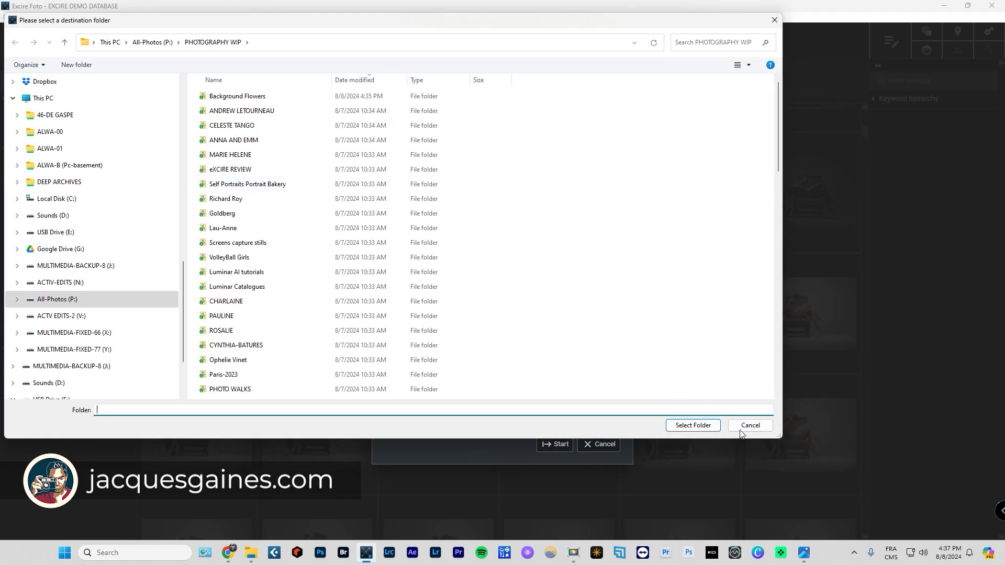
{"action": "left_click", "coordinate": [712, 426]}
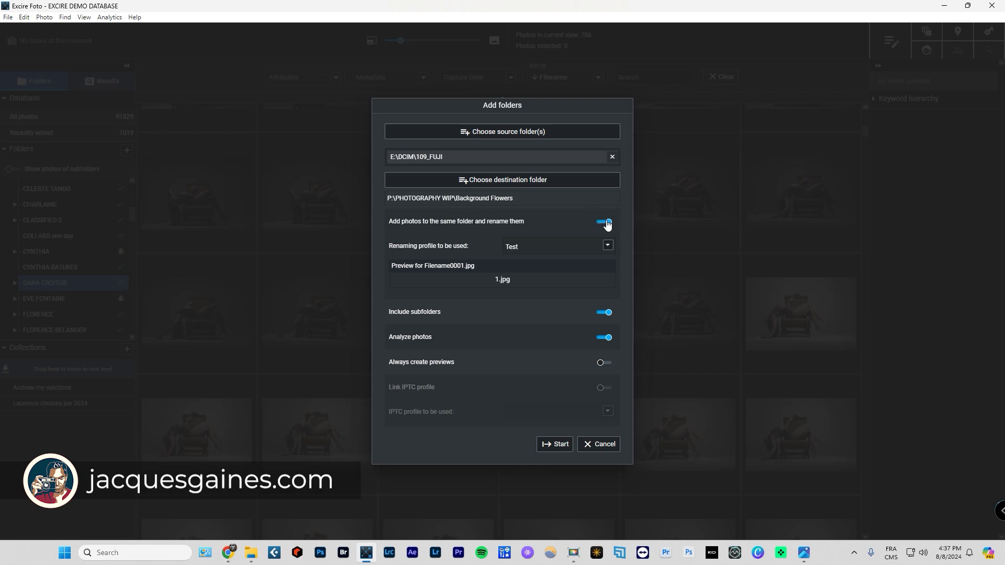
{"action": "left_click", "coordinate": [607, 224]}
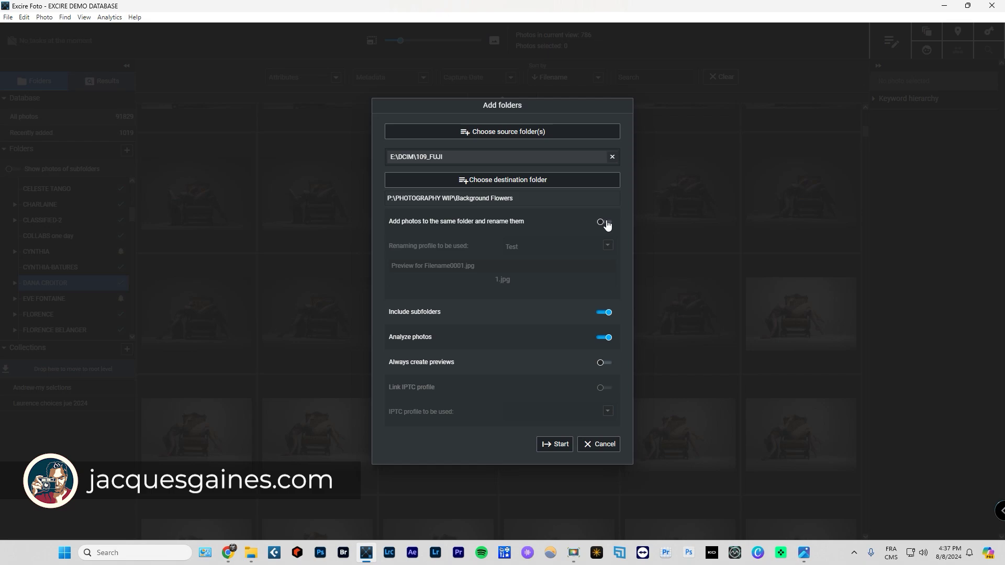
{"action": "left_click", "coordinate": [607, 224]}
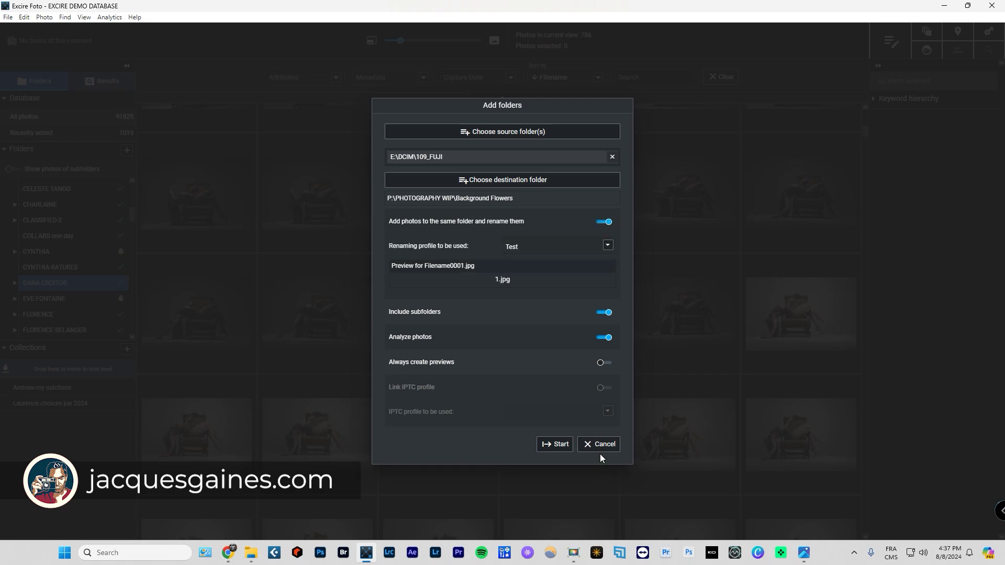
{"action": "left_click", "coordinate": [608, 245]}
Add a new renaming profile named 'backyard flowers'.
{"action": "left_click", "coordinate": [531, 292]}
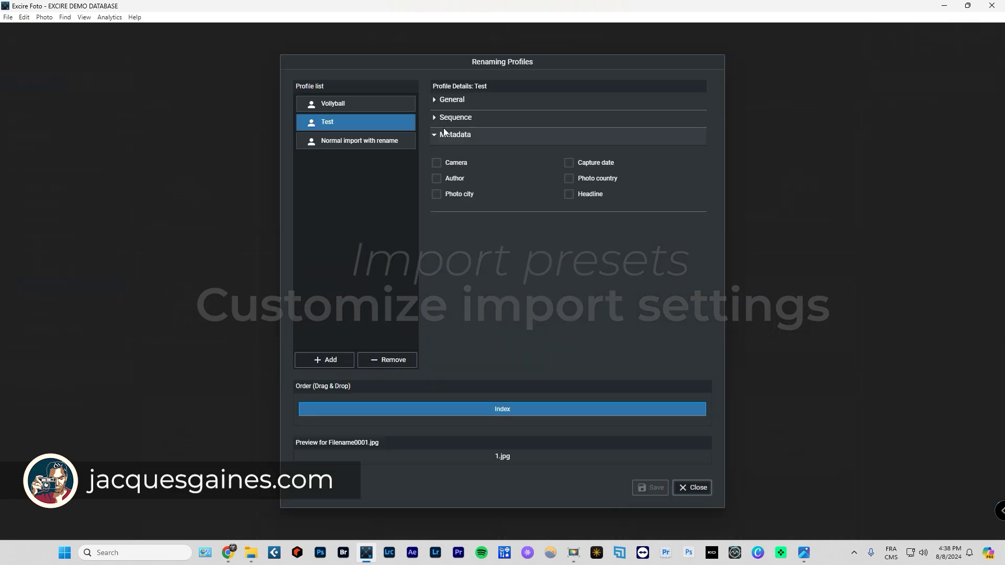
{"action": "left_click", "coordinate": [332, 359]}
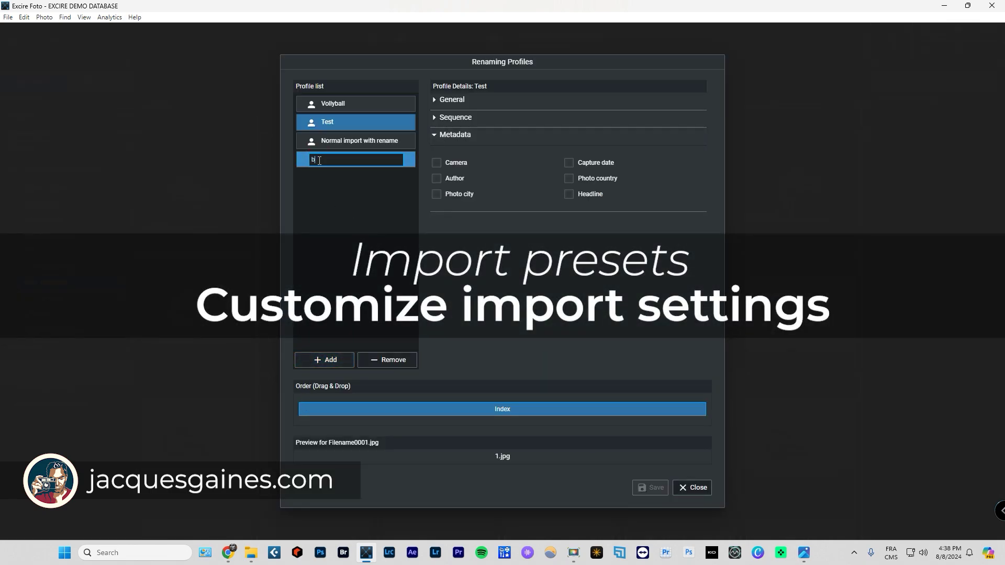
{"action": "type", "text": "backyar"}
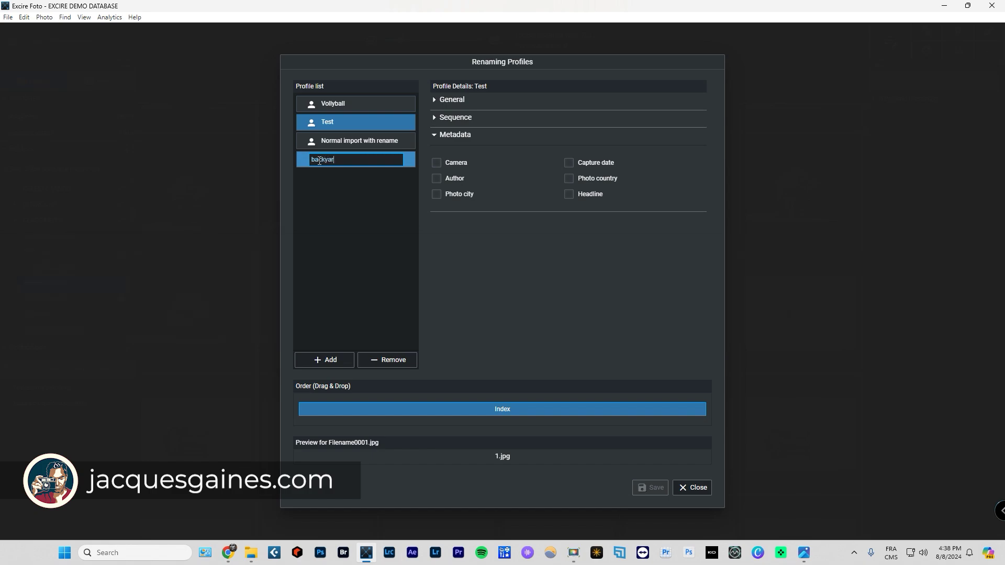
{"action": "type", "text": "d flowers"}
{"action": "key", "text": "Return"}
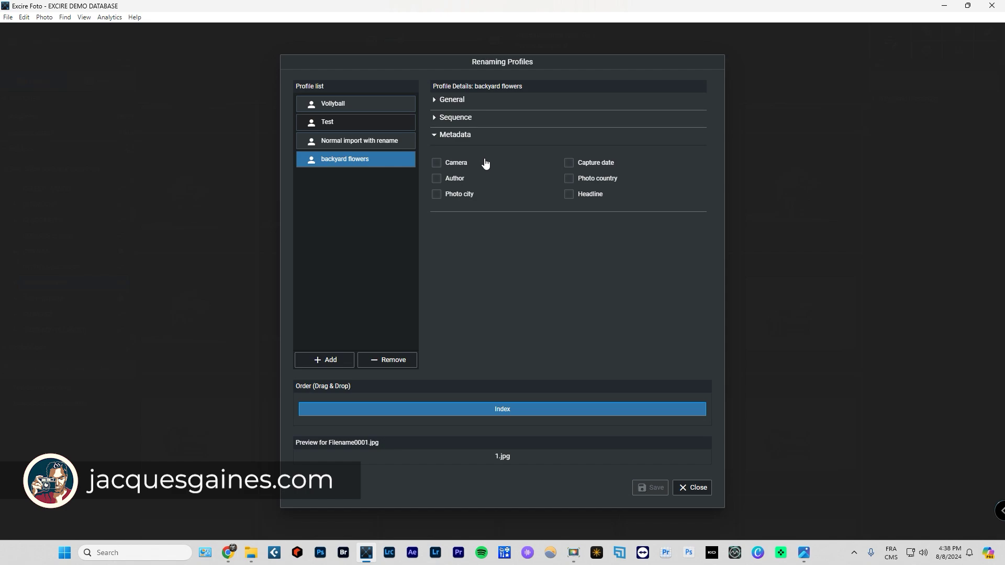
Set the profile's basename to 'BYard-Fowers' and return to the import settings.
{"action": "left_click", "coordinate": [432, 96]}
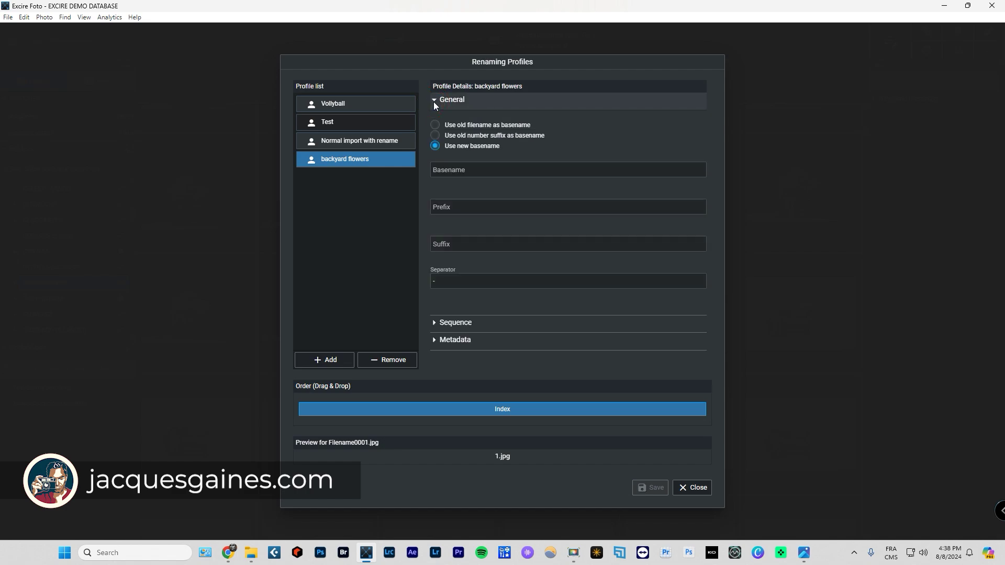
{"action": "left_click", "coordinate": [498, 170]}
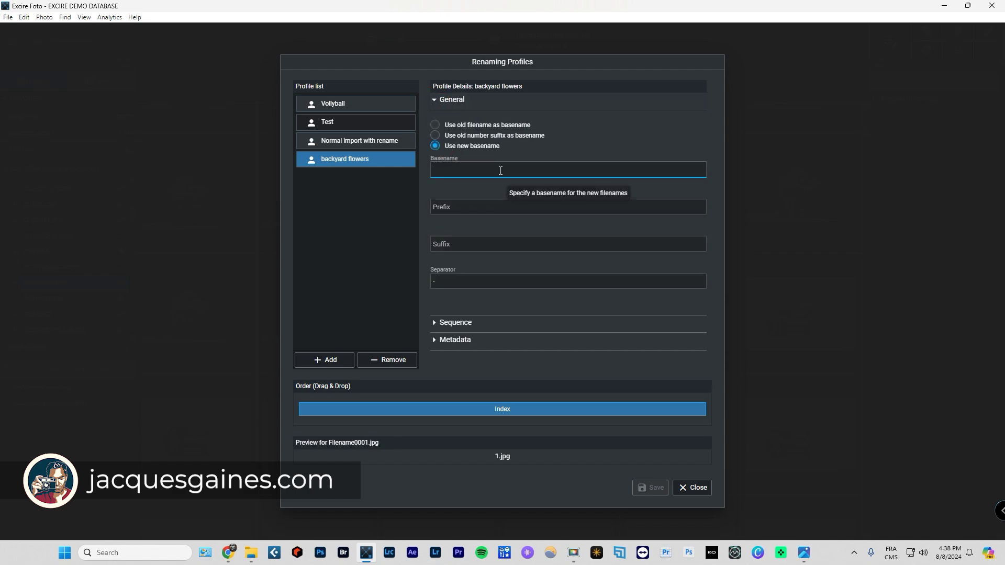
{"action": "left_click", "coordinate": [523, 207]}
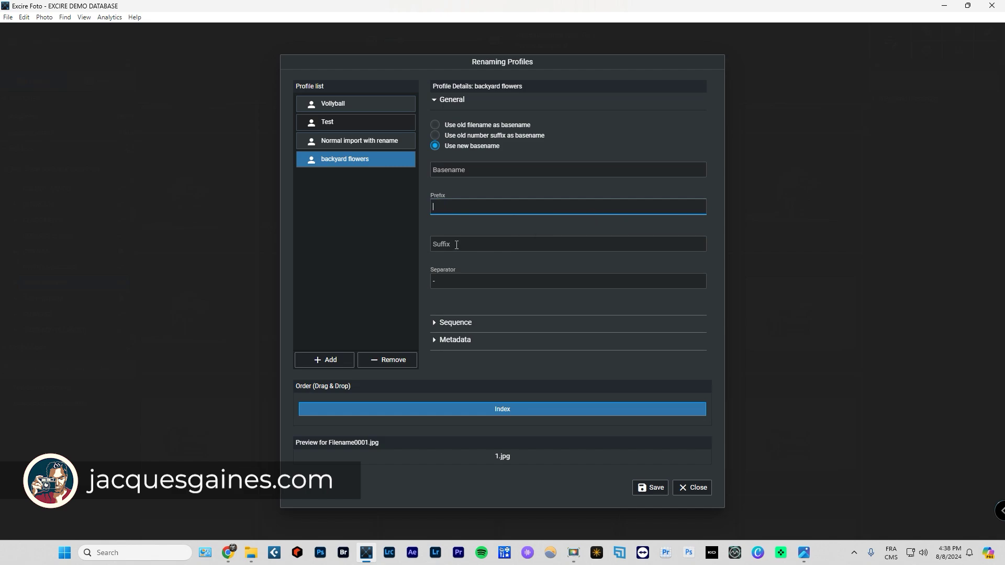
{"action": "left_click", "coordinate": [525, 238]}
{"action": "left_click", "coordinate": [596, 168]}
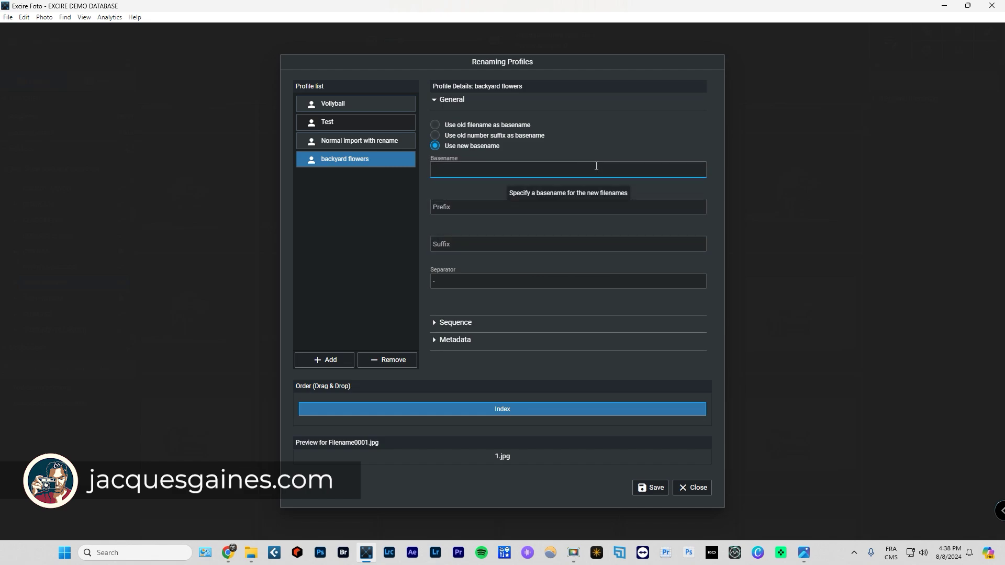
{"action": "type", "text": "BYard"}
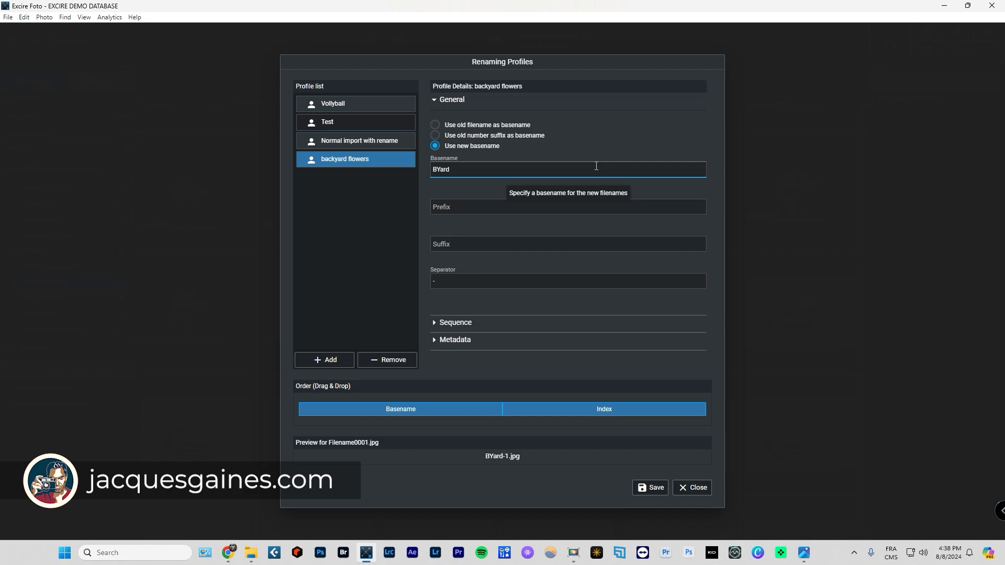
{"action": "type", "text": "-Fowers"}
{"action": "left_click", "coordinate": [510, 188]}
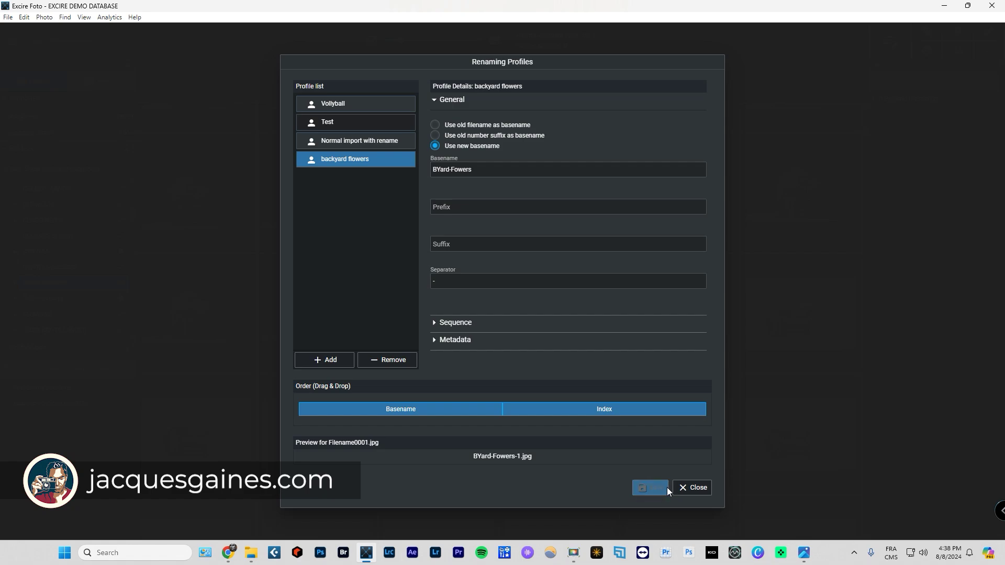
{"action": "left_click", "coordinate": [690, 487]}
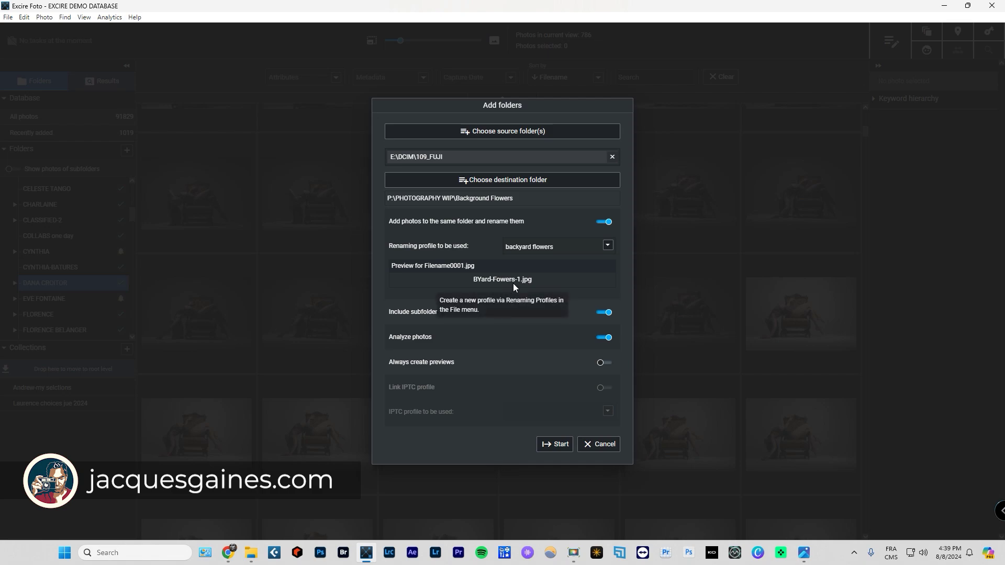
Review the backyard flowers profile in the renaming profile manager, then return to import settings.
{"action": "left_click", "coordinate": [606, 247]}
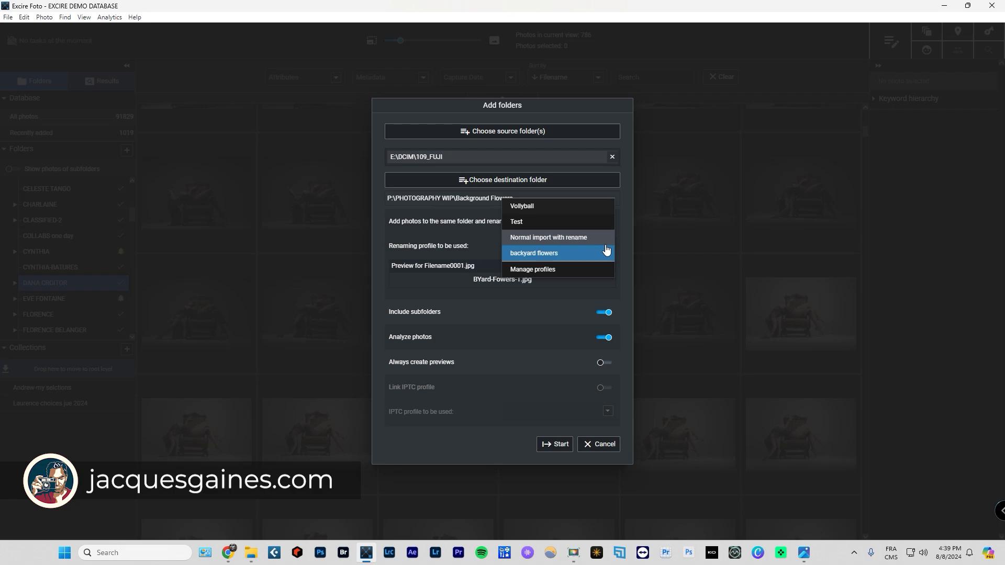
{"action": "left_click", "coordinate": [524, 270]}
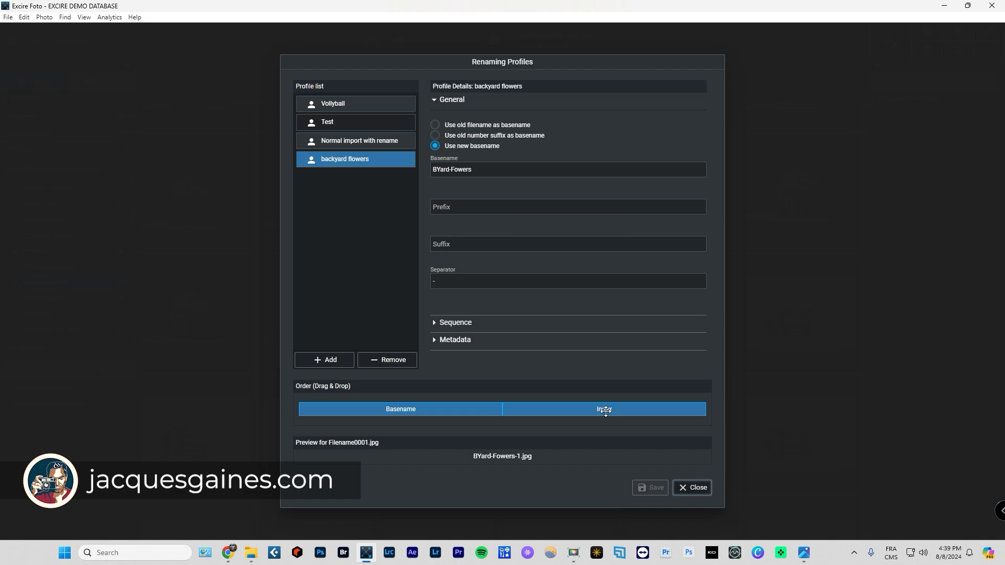
{"action": "left_click", "coordinate": [691, 492]}
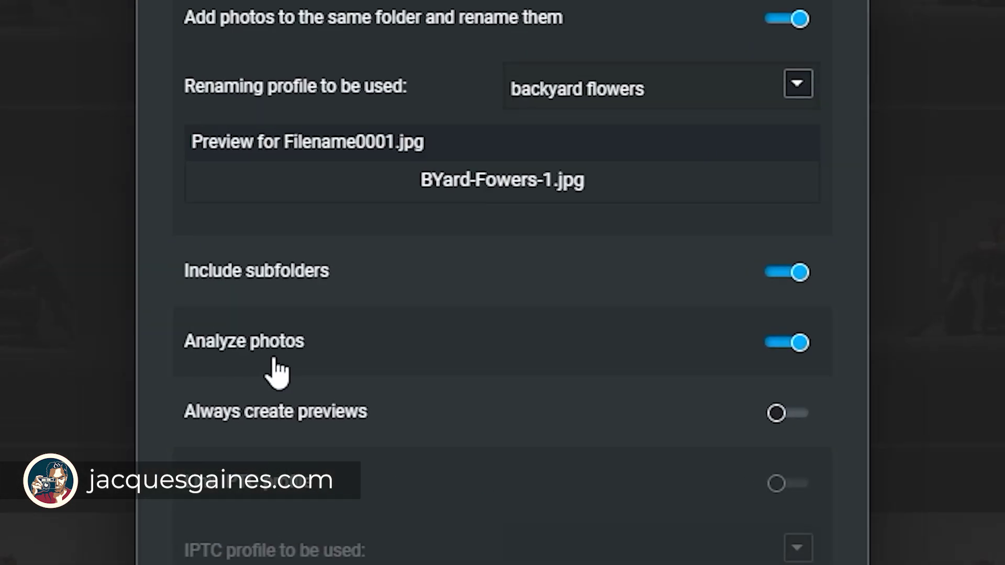
Enable Always create previews and start the import.
{"action": "left_click", "coordinate": [273, 359]}
{"action": "left_click", "coordinate": [775, 413]}
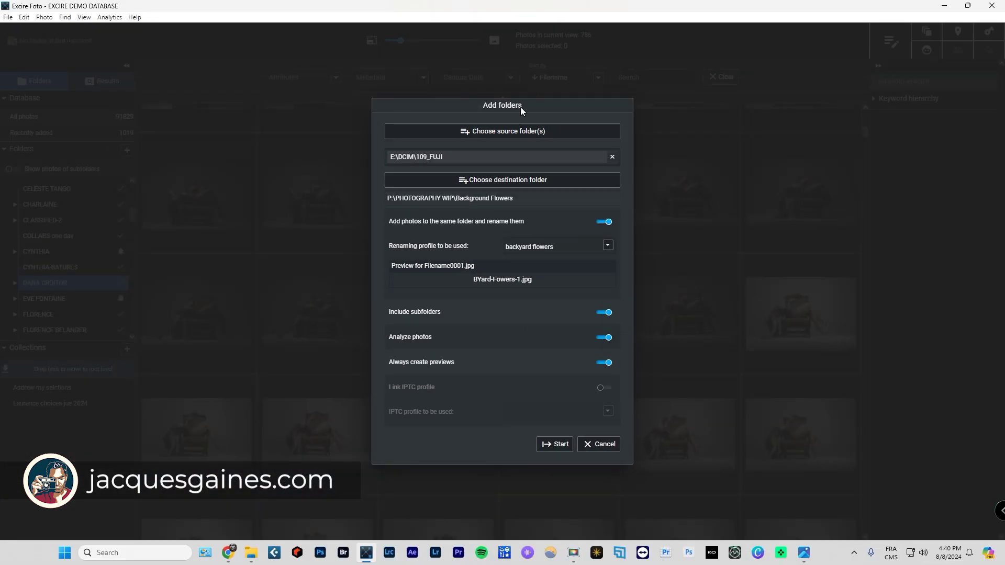
{"action": "left_click", "coordinate": [555, 444]}
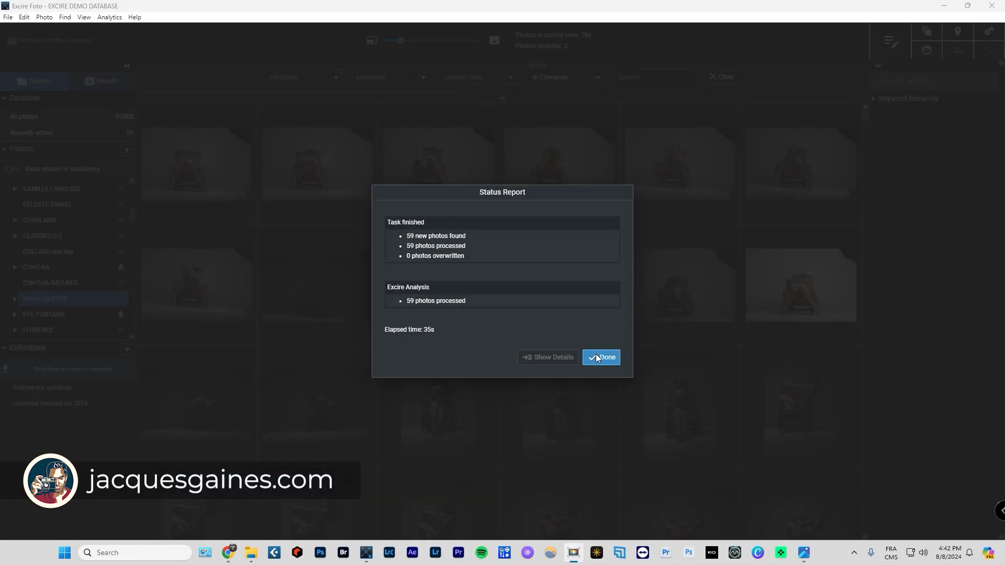
Dismiss the status report once all 59 photos are imported and analysed.
{"action": "left_click", "coordinate": [743, 476]}
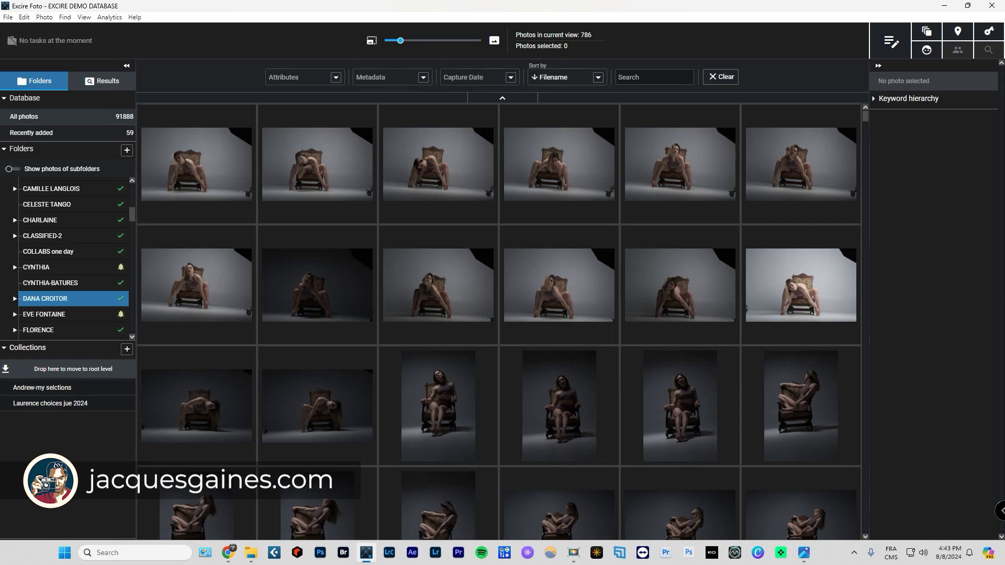
Select Background Flowers in the folder tree and scroll through its 59 BYard-Fowers photos.
{"action": "left_click", "coordinate": [5, 148]}
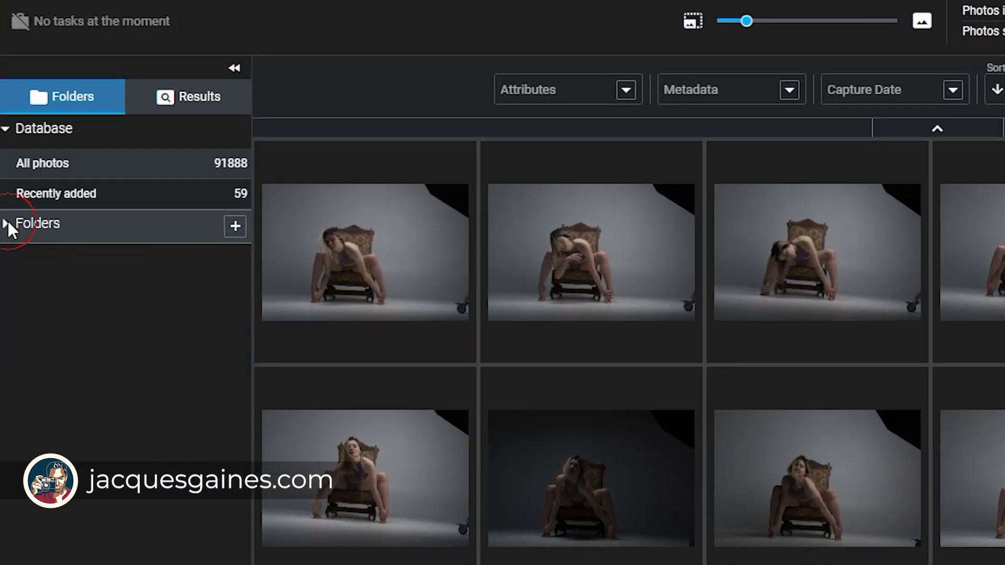
{"action": "left_click", "coordinate": [7, 224]}
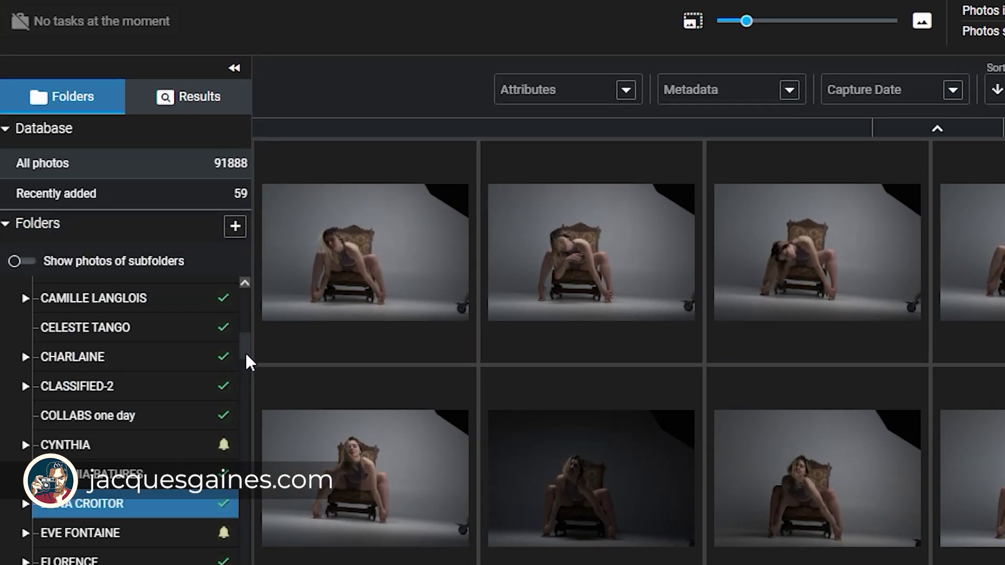
{"action": "scroll", "coordinate": [240, 325], "scroll_direction": "up", "scroll_amount": 5}
{"action": "scroll", "coordinate": [220, 355], "scroll_direction": "down", "scroll_amount": 2}
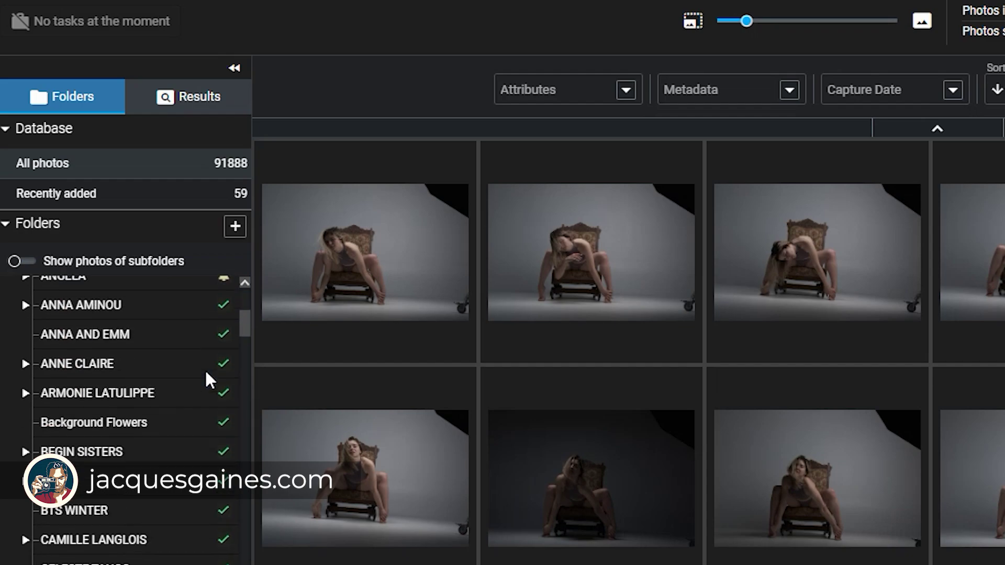
{"action": "scroll", "coordinate": [208, 379], "scroll_direction": "down", "scroll_amount": 1}
{"action": "left_click", "coordinate": [84, 390]}
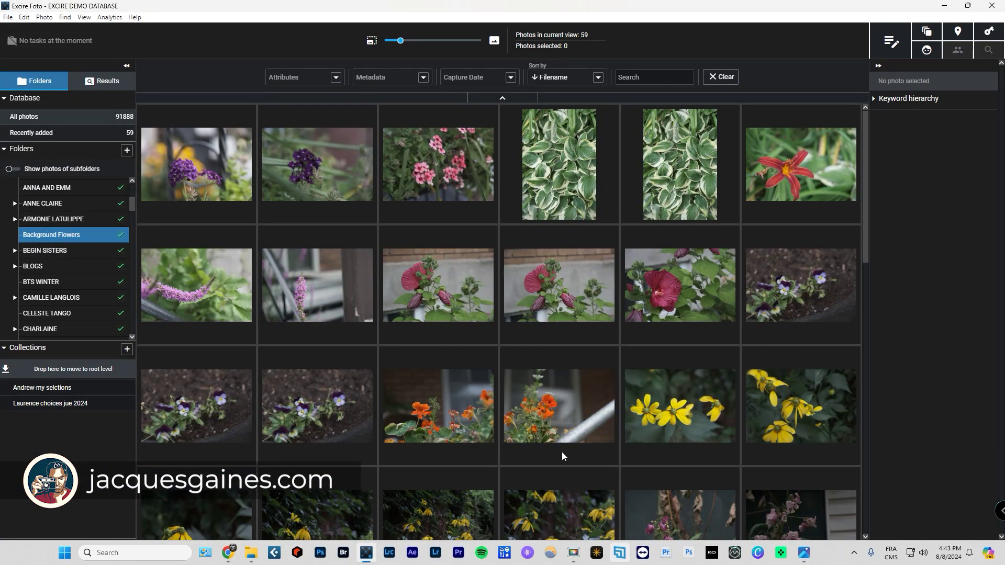
{"action": "scroll", "coordinate": [582, 448], "scroll_direction": "down", "scroll_amount": 3}
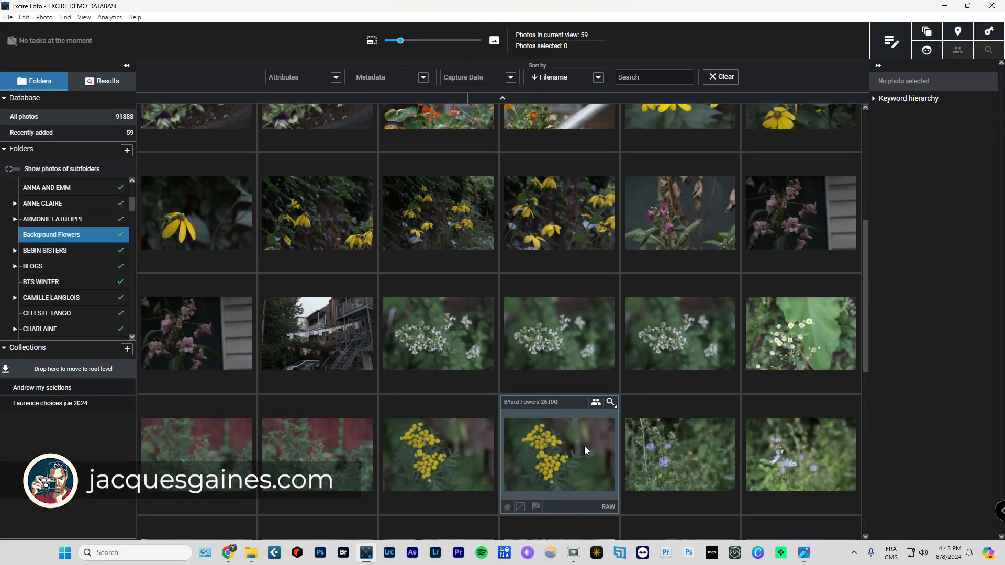
{"action": "scroll", "coordinate": [584, 446], "scroll_direction": "down", "scroll_amount": 4}
{"action": "scroll", "coordinate": [456, 427], "scroll_direction": "down", "scroll_amount": 8}
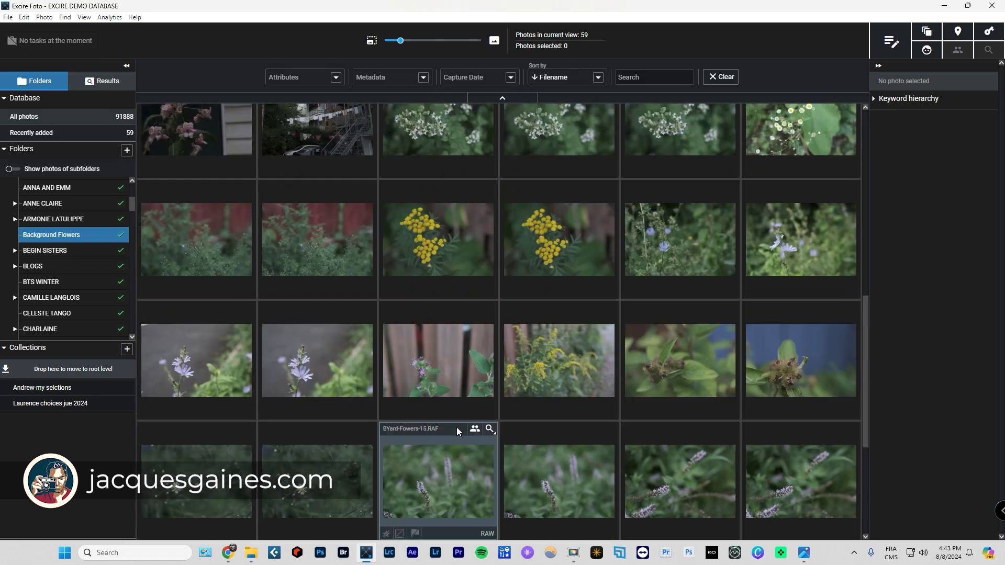
{"action": "scroll", "coordinate": [384, 428], "scroll_direction": "up", "scroll_amount": 2}
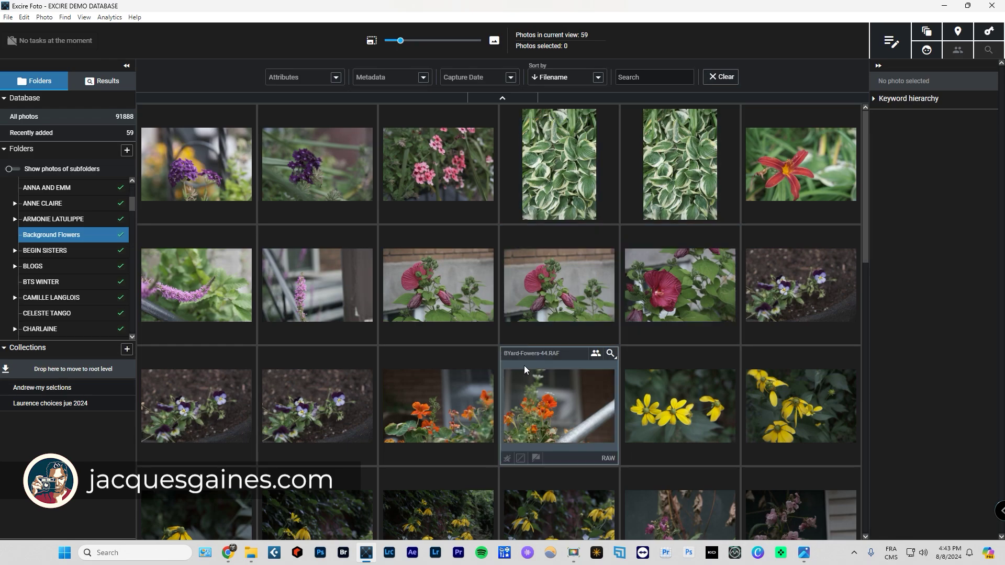
Check the AI keywords for BYard-Fowers-51, -48, -43 and the photo below it.
{"action": "left_click", "coordinate": [466, 291]}
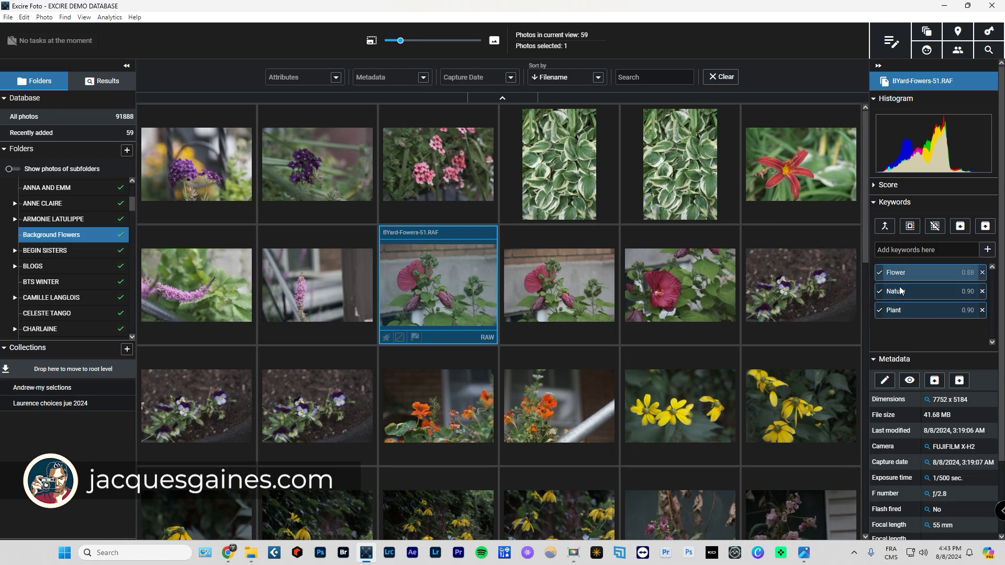
{"action": "left_click", "coordinate": [797, 296]}
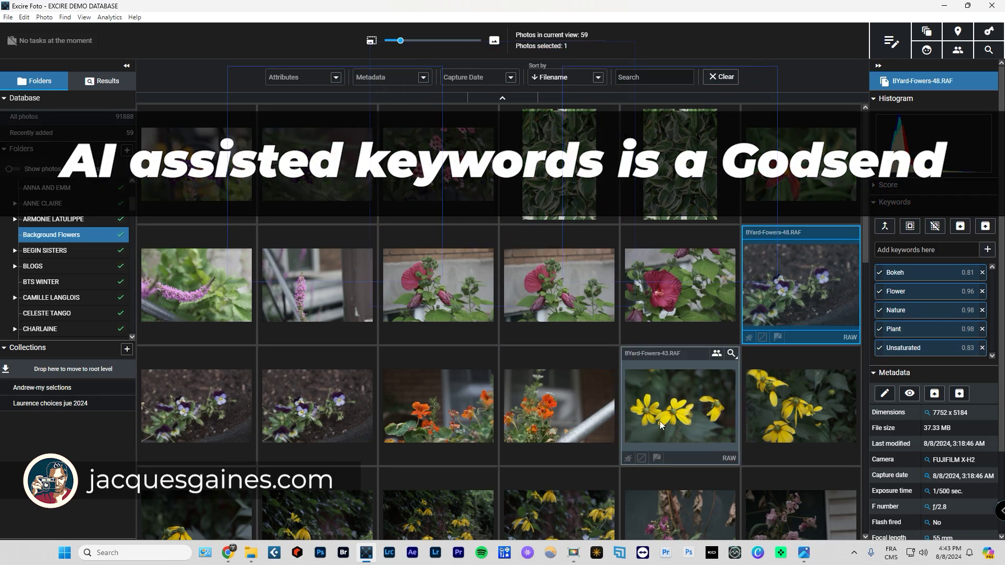
{"action": "left_click", "coordinate": [628, 422]}
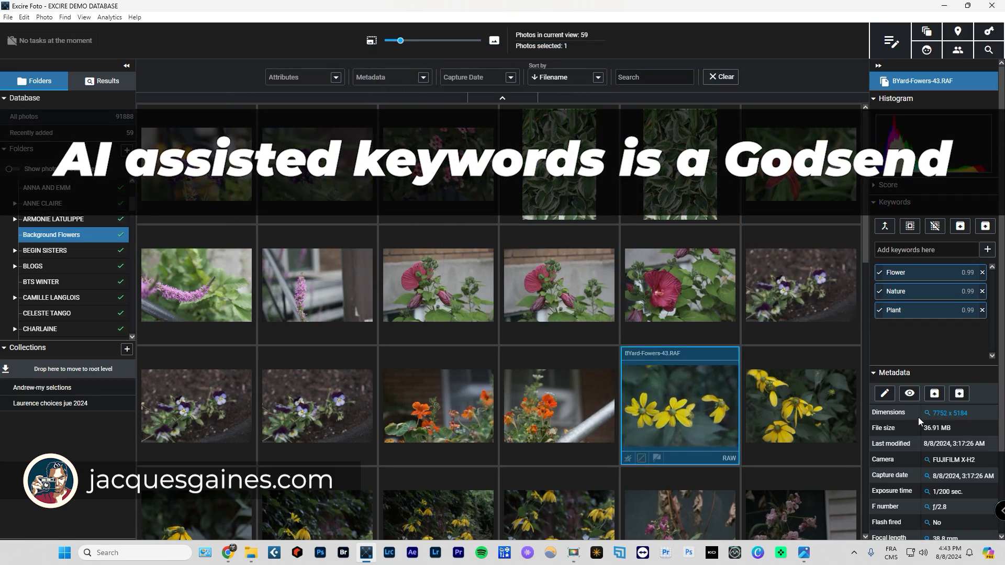
{"action": "key", "text": "Down"}
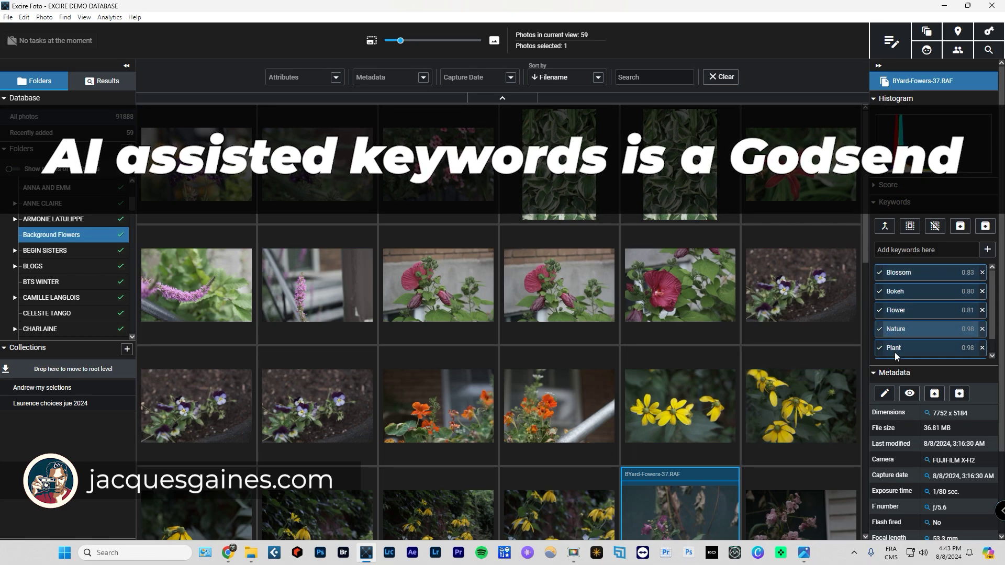
{"action": "scroll", "coordinate": [485, 322], "scroll_direction": "down", "scroll_amount": 3}
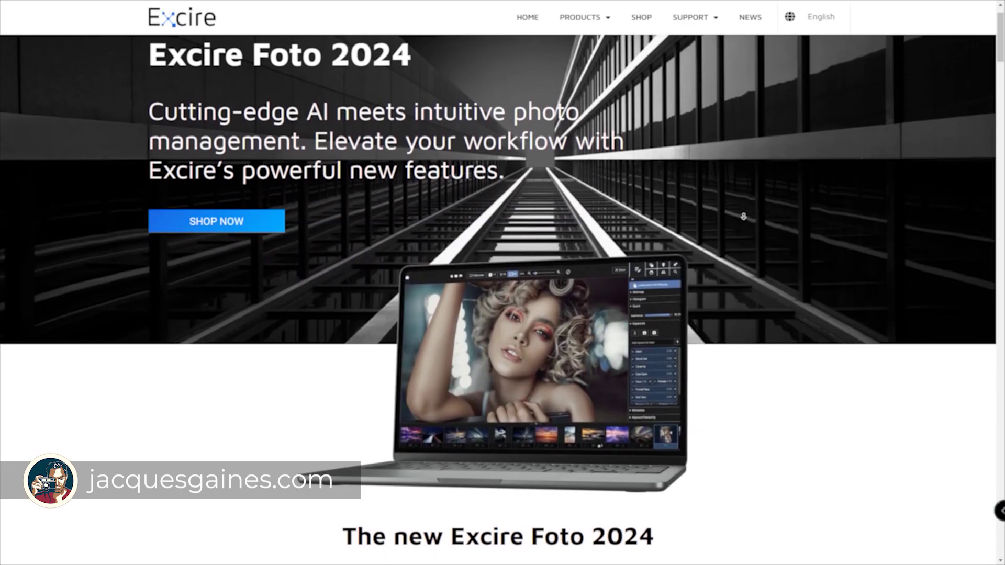
Scroll the Excire Foto 2024 page down to highlights like X-prompt AI search and X-tetics.
{"action": "scroll", "coordinate": [742, 220], "scroll_direction": "down", "scroll_amount": 1}
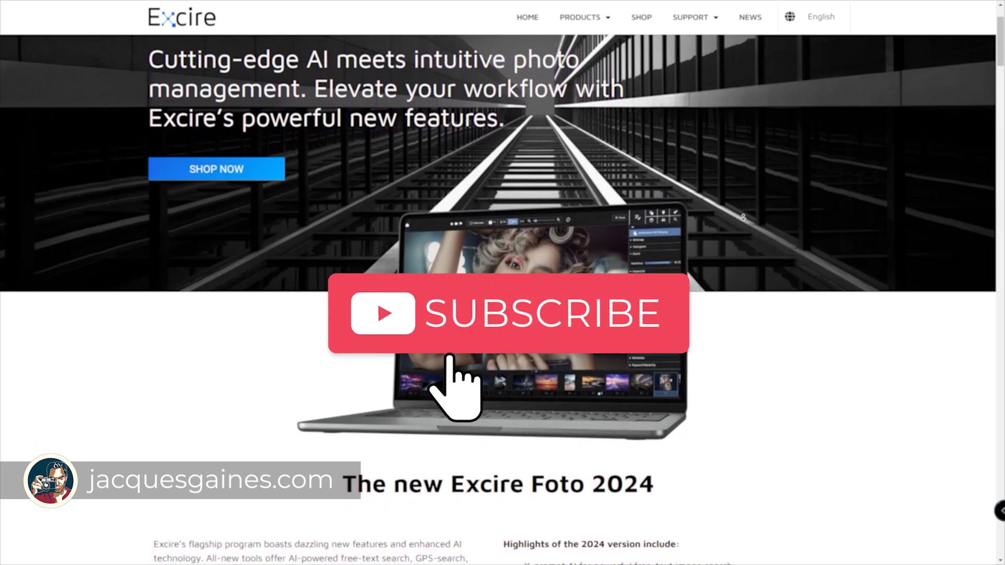
{"action": "scroll", "coordinate": [742, 218], "scroll_direction": "down", "scroll_amount": 1}
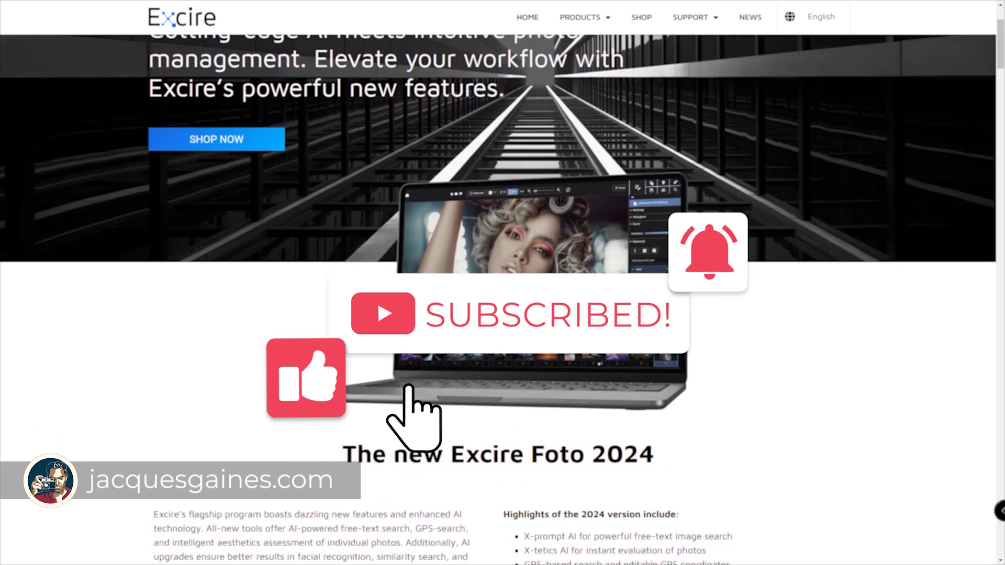
{"action": "scroll", "coordinate": [743, 218], "scroll_direction": "down", "scroll_amount": 1}
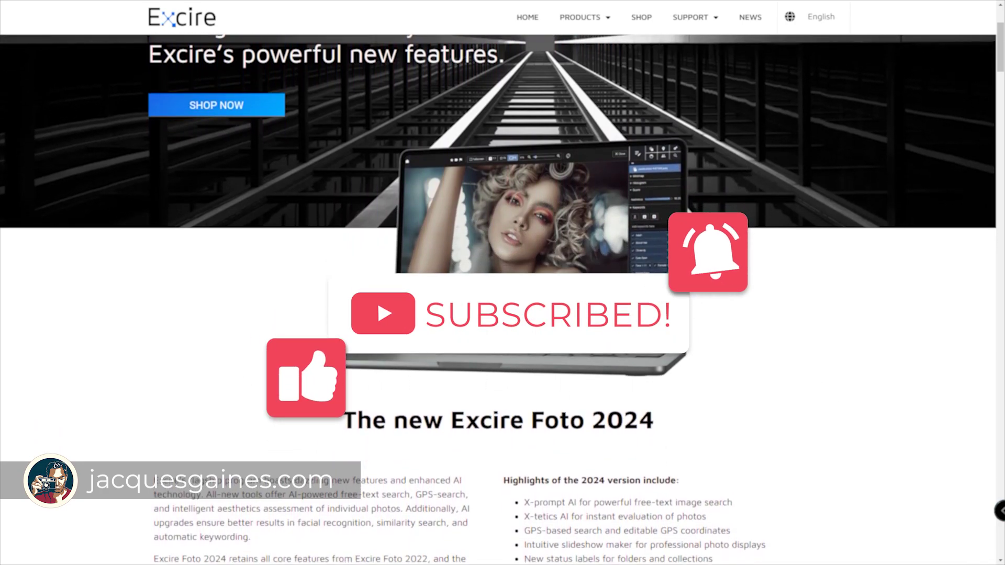
{"action": "scroll", "coordinate": [743, 218], "scroll_direction": "down", "scroll_amount": 1}
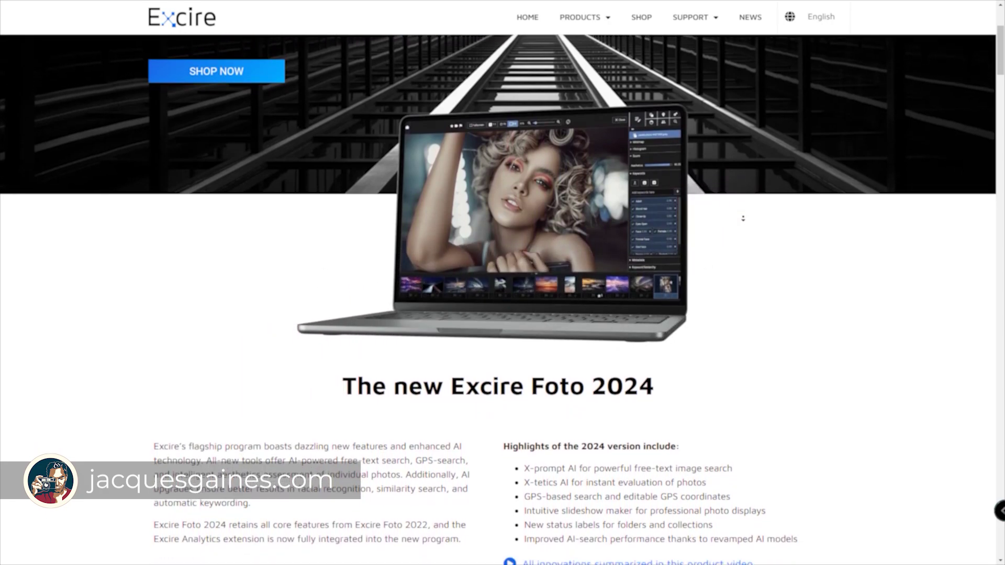